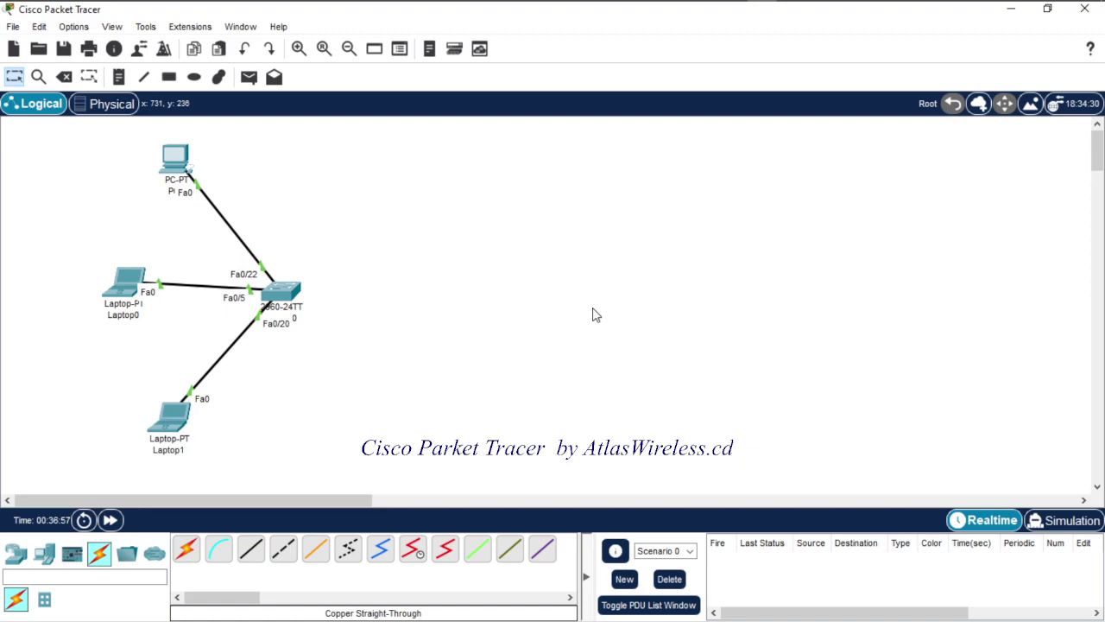
Examine PC0's IP configuration on its FastEthernet0 interface and close the device.
left_click(178, 162)
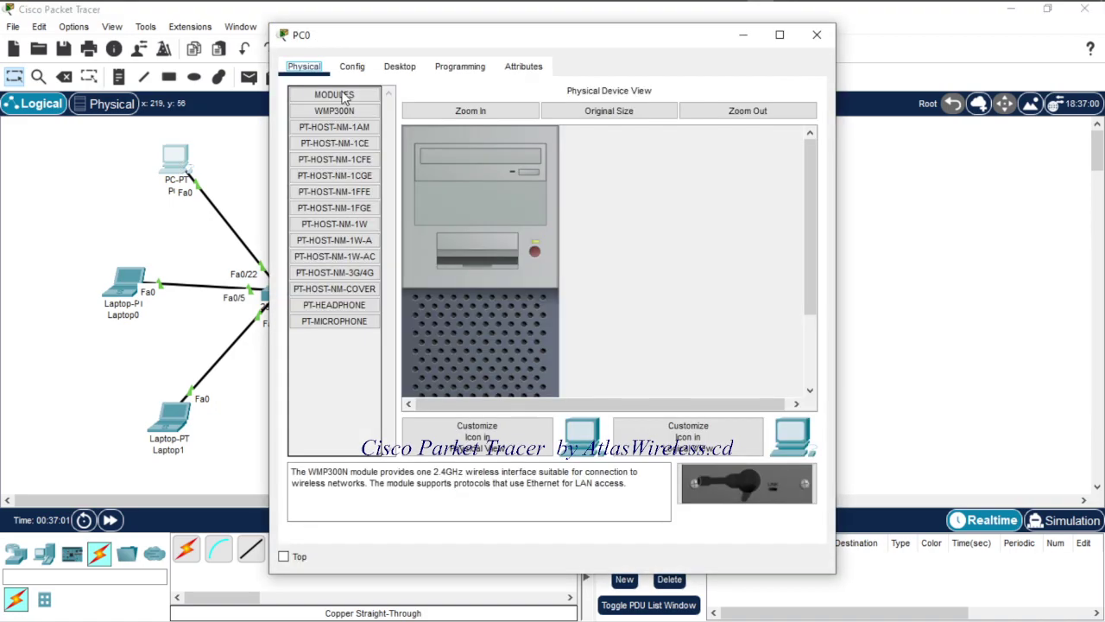
left_click(400, 68)
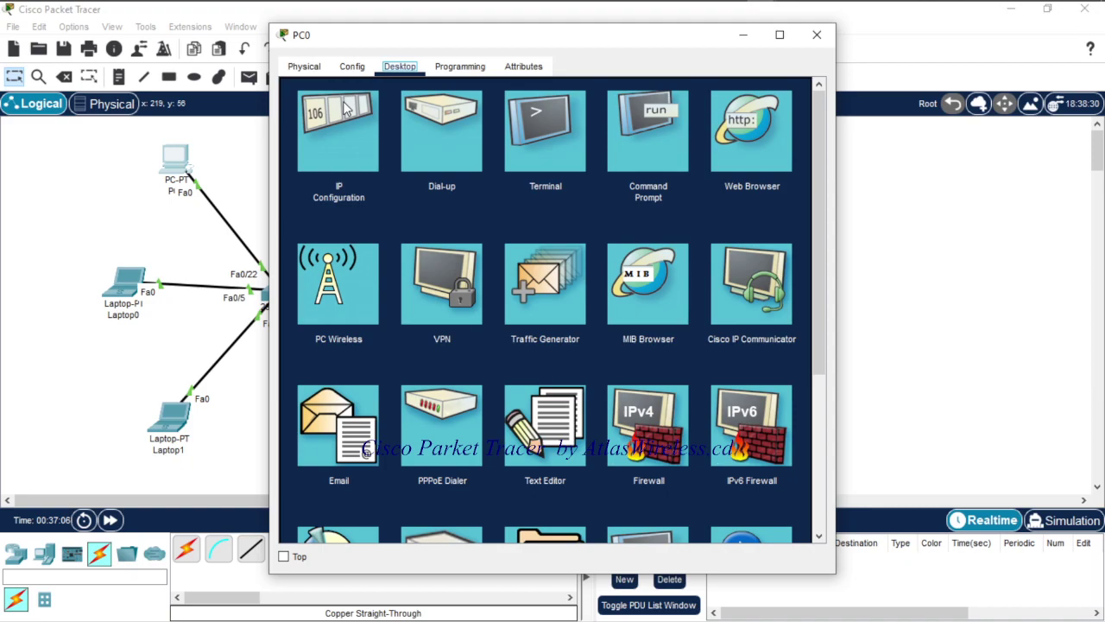
left_click(345, 108)
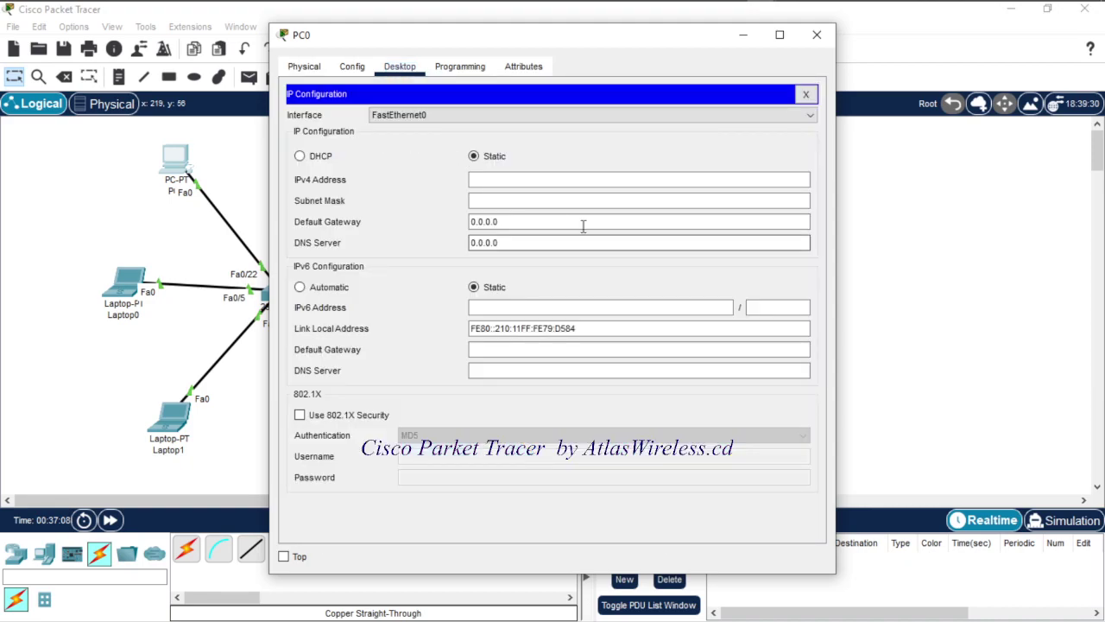
left_click(486, 183)
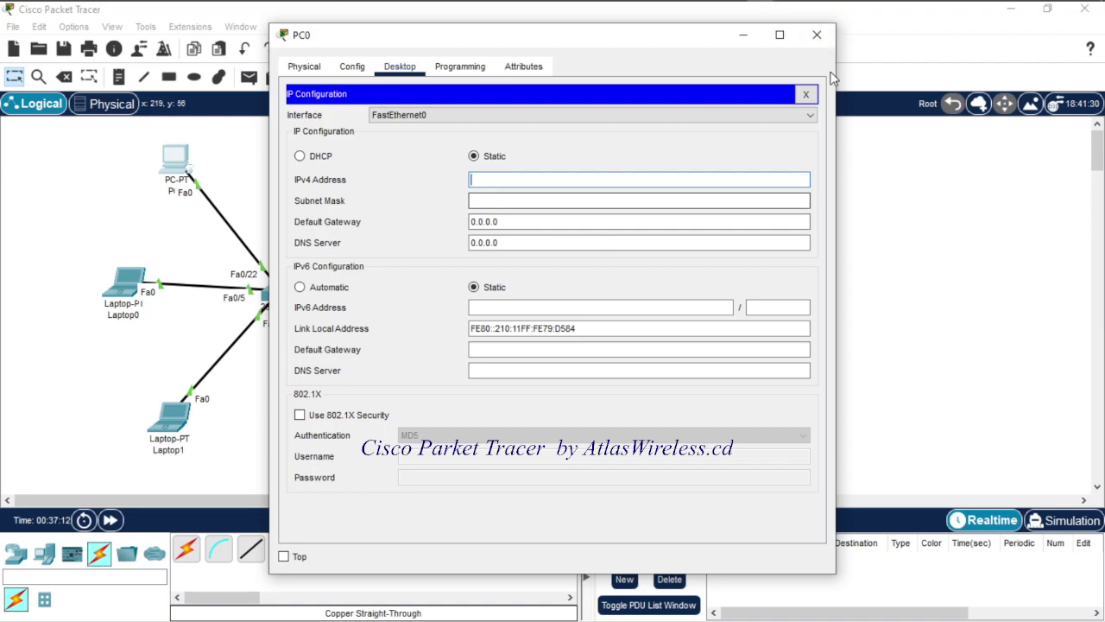
left_click(817, 35)
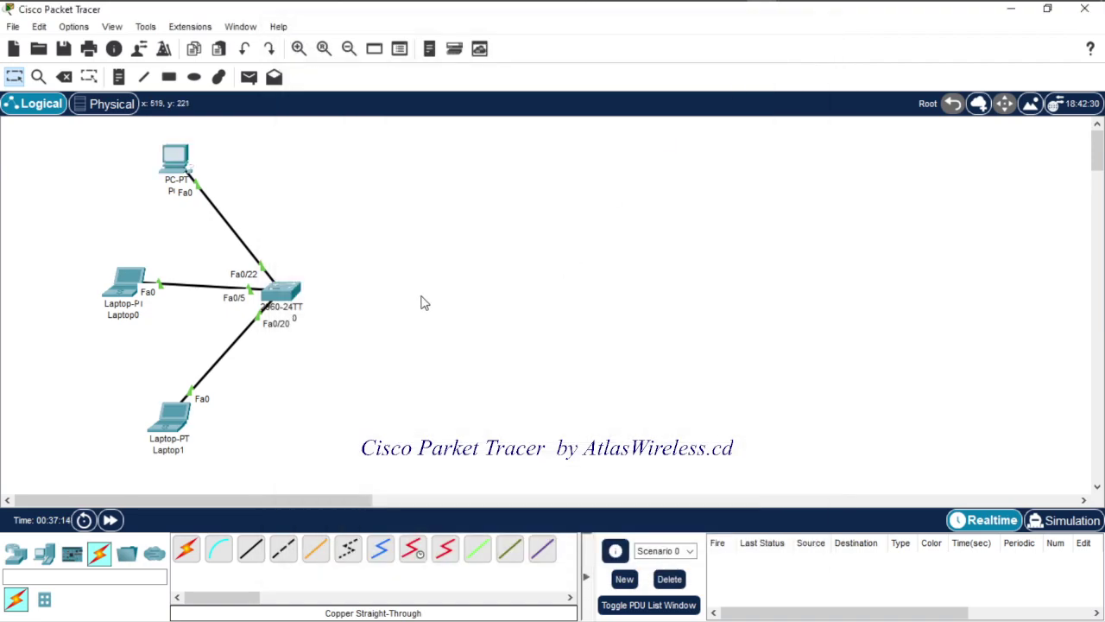
Add a server to the workspace, to the right of PC0 and above the switch.
left_click(44, 554)
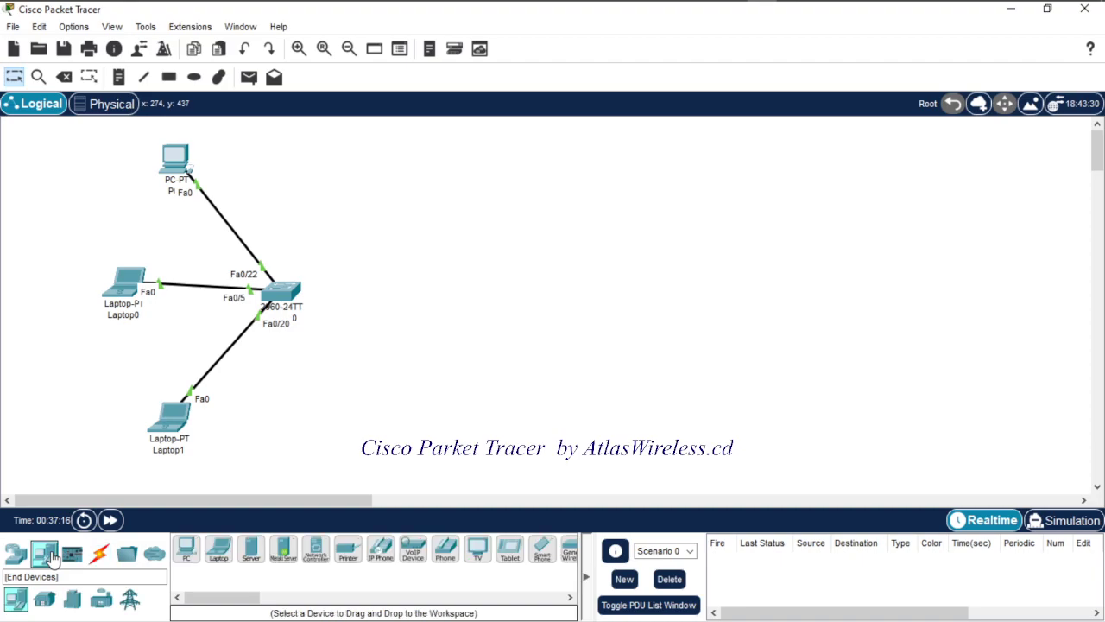
left_click(254, 557)
left_click(511, 185)
Set the static IPv4 address of Server0 to 192.168.15.2.
left_click(511, 190)
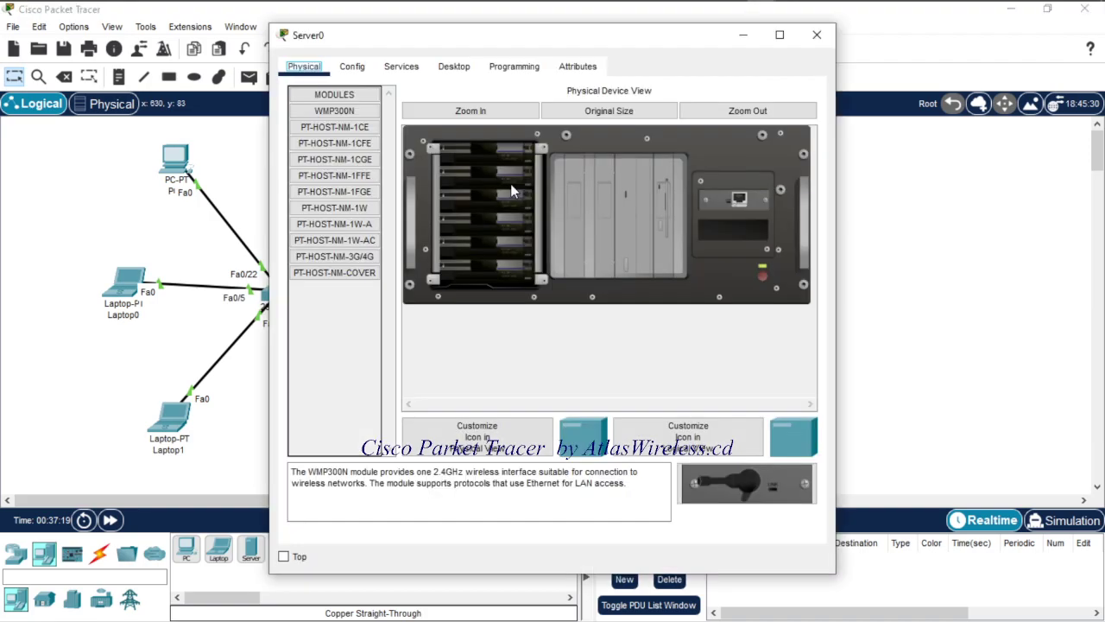
left_click(402, 68)
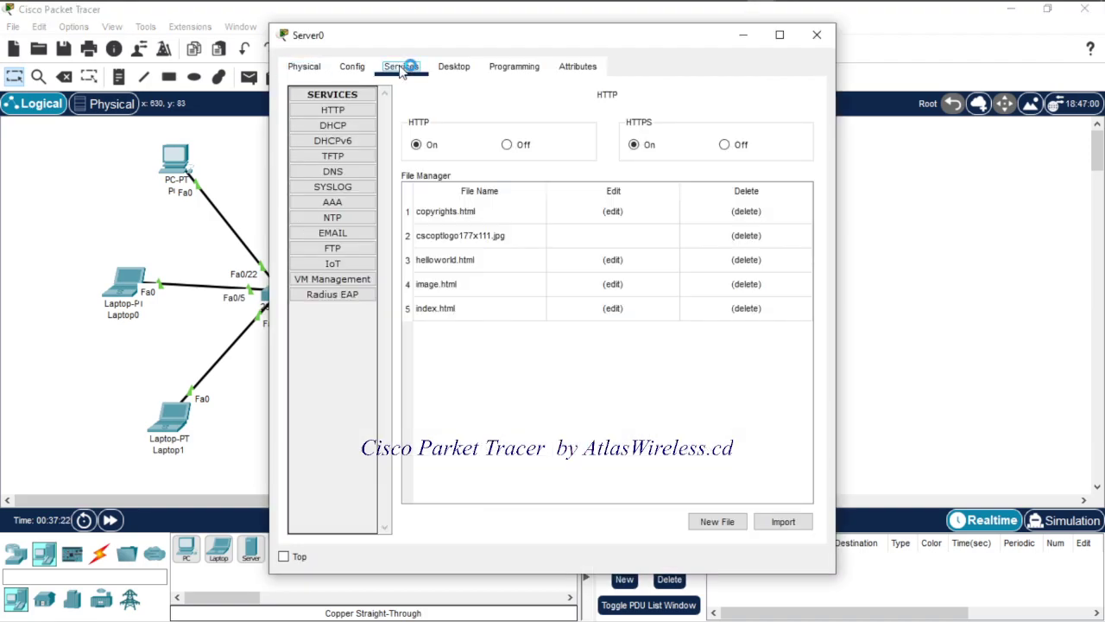
left_click(454, 67)
left_click(357, 111)
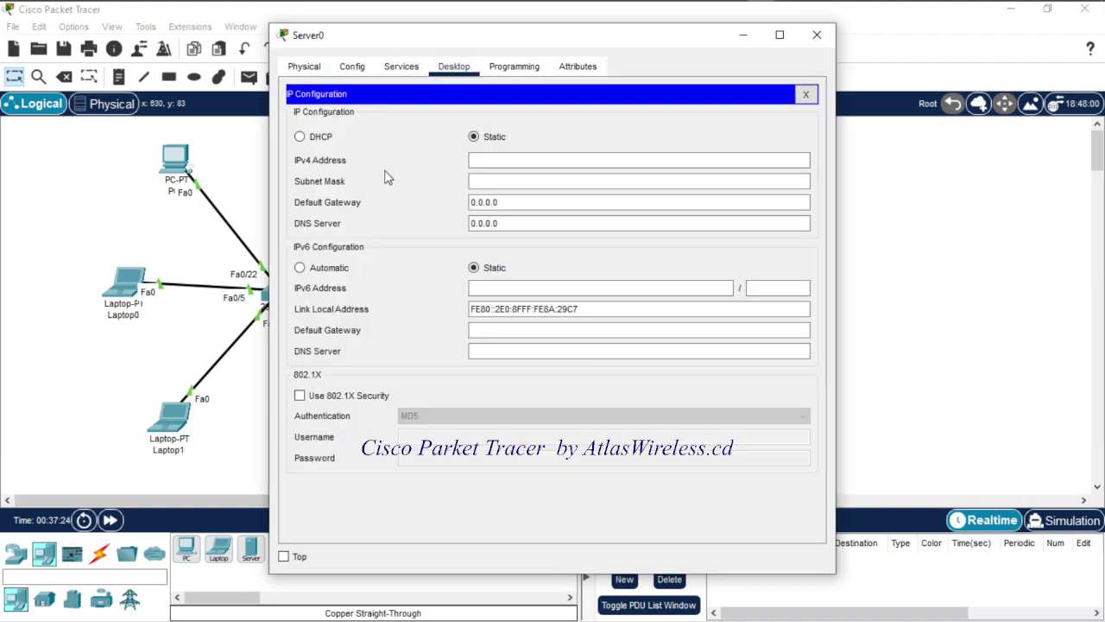
left_click(480, 159)
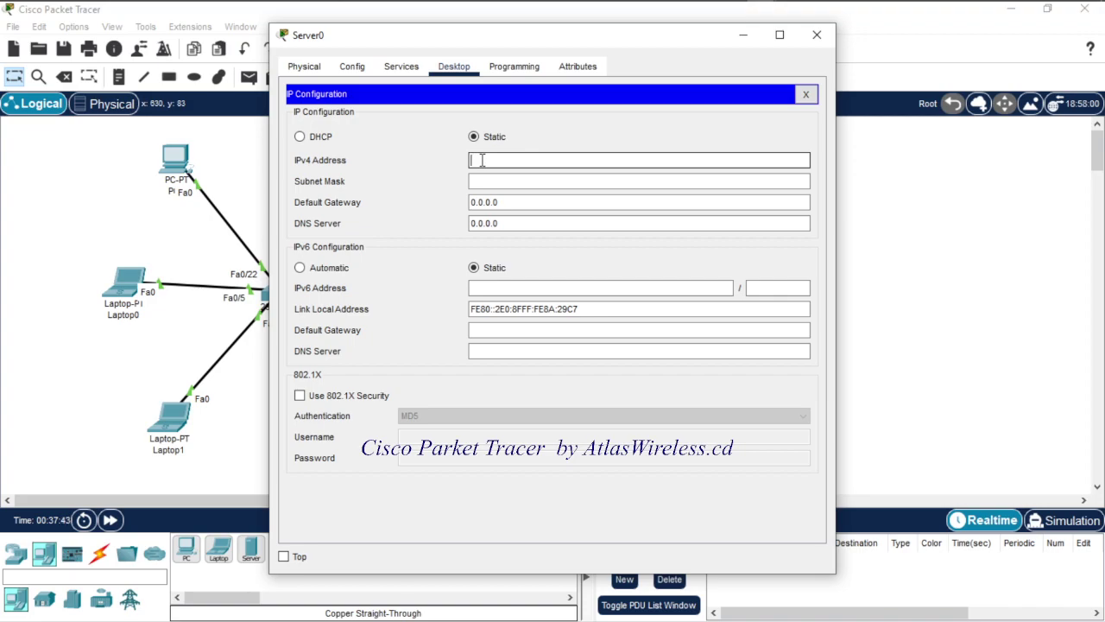
type("192.168.15.1")
key("BackSpace")
type("2")
Fill in Server0's subnet mask as 255.255.255.0 and set its IPv4 default gateway to 192.168.15.1.
left_click(493, 181)
left_click(499, 202)
left_click_drag(501, 202, 470, 202)
type("192.")
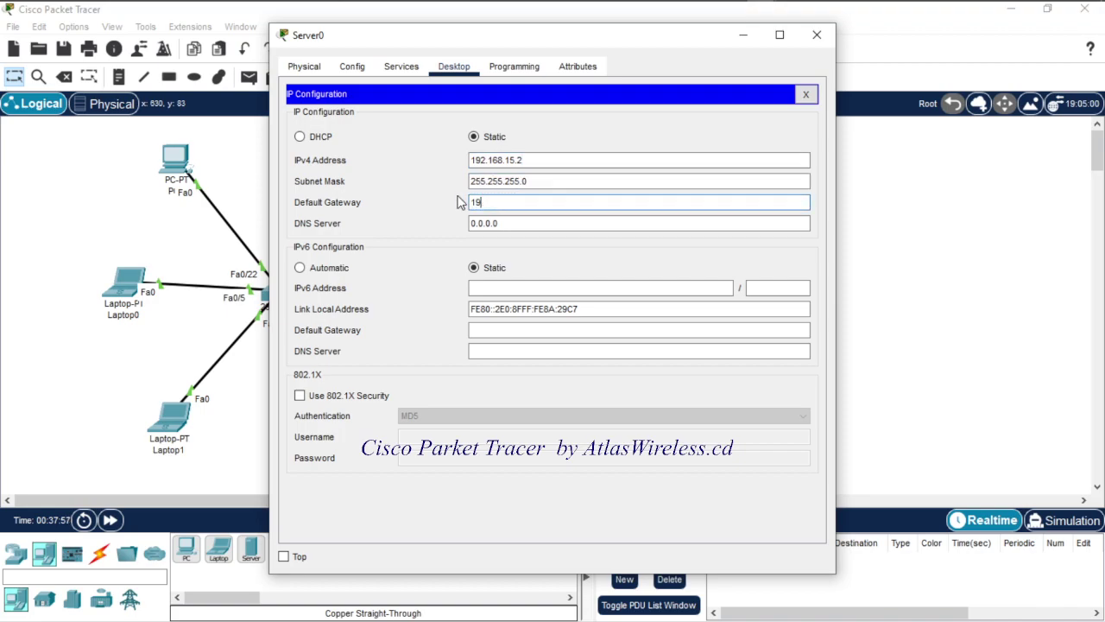
type("168.15.1")
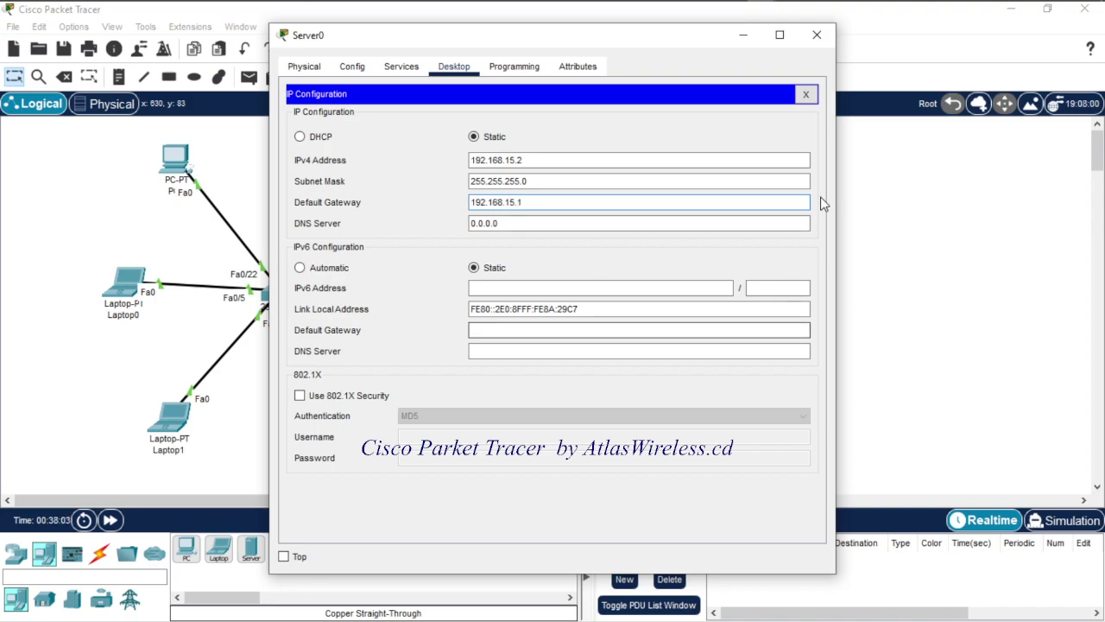
Turn on the DHCP service for Server0's FastEthernet0 interface.
left_click(410, 75)
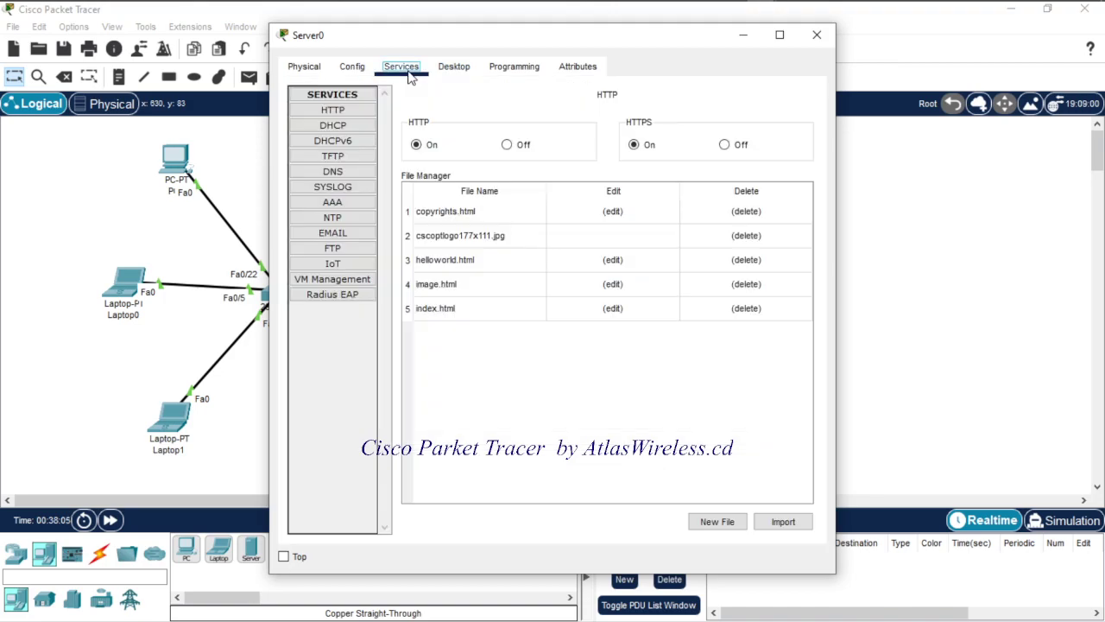
left_click_drag(484, 37, 825, 44)
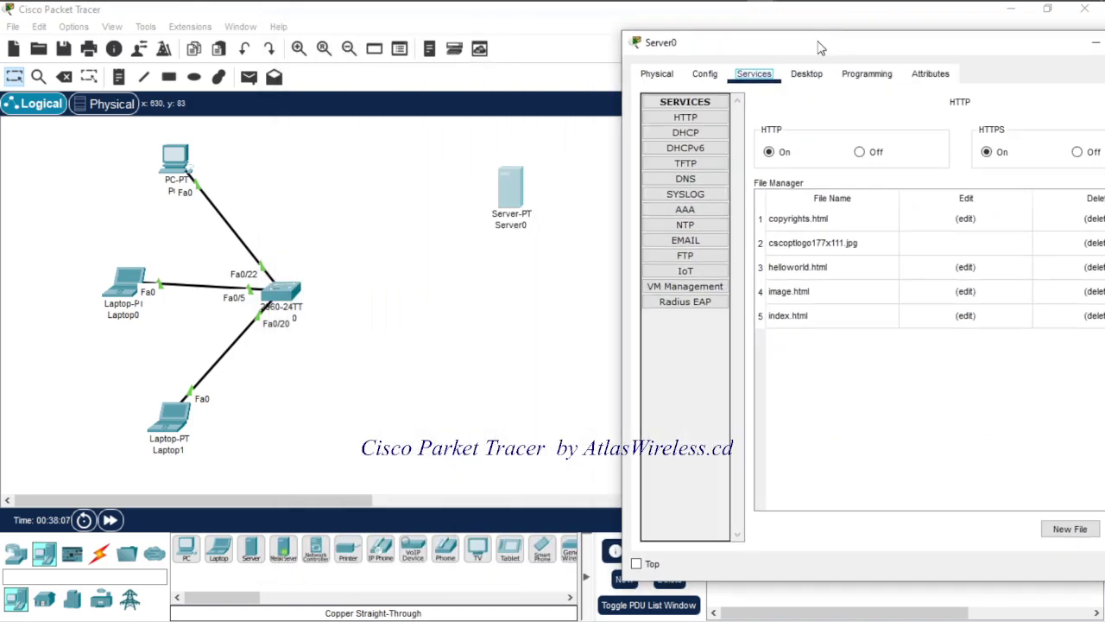
left_click(692, 134)
left_click_drag(744, 55, 544, 32)
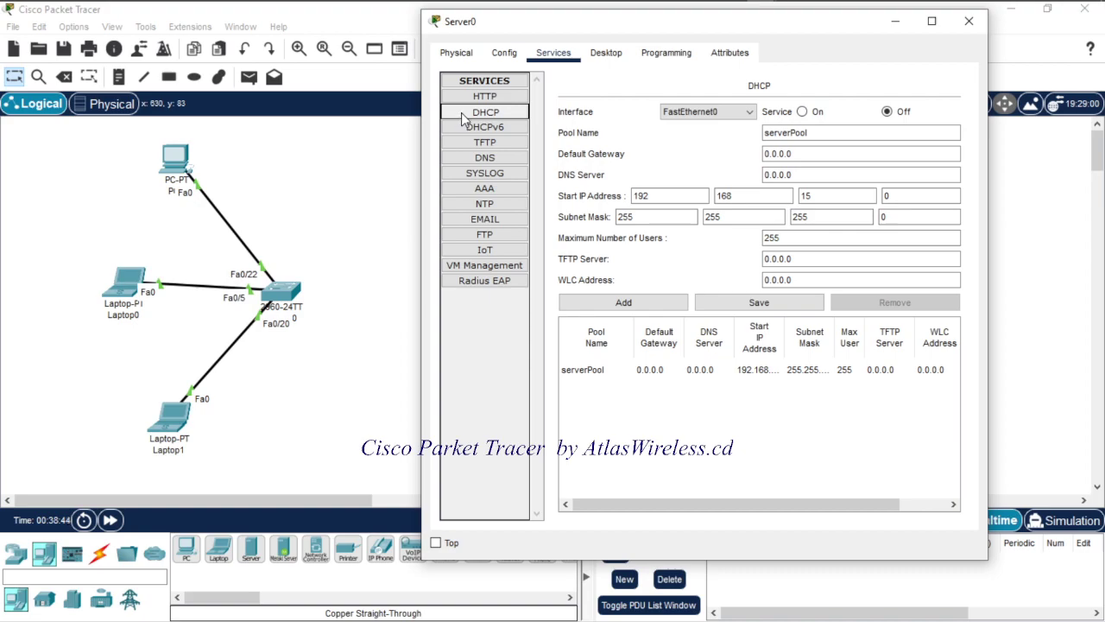
left_click(816, 114)
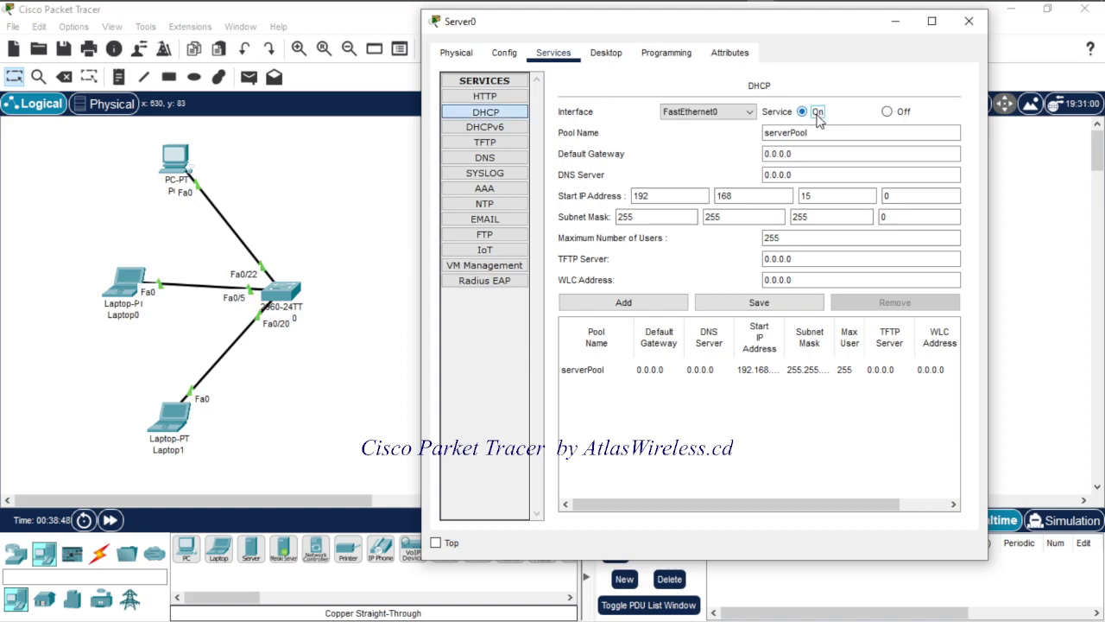
left_click(823, 133)
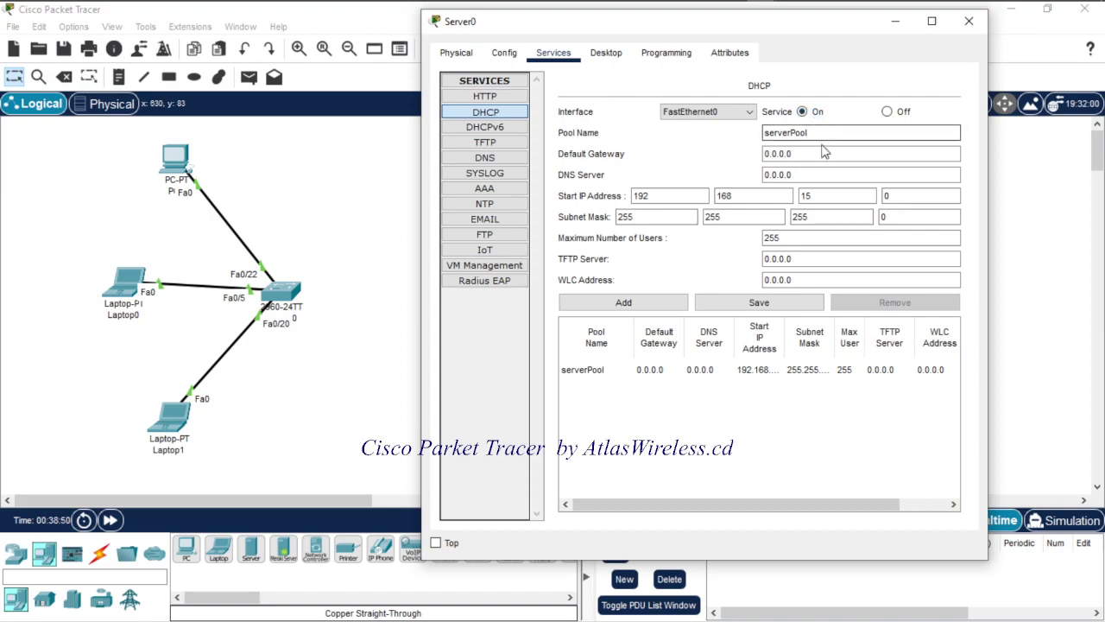
Set the default gateway of the DHCP pool serverPool to 192.168.15.1.
left_click_drag(813, 154, 732, 153)
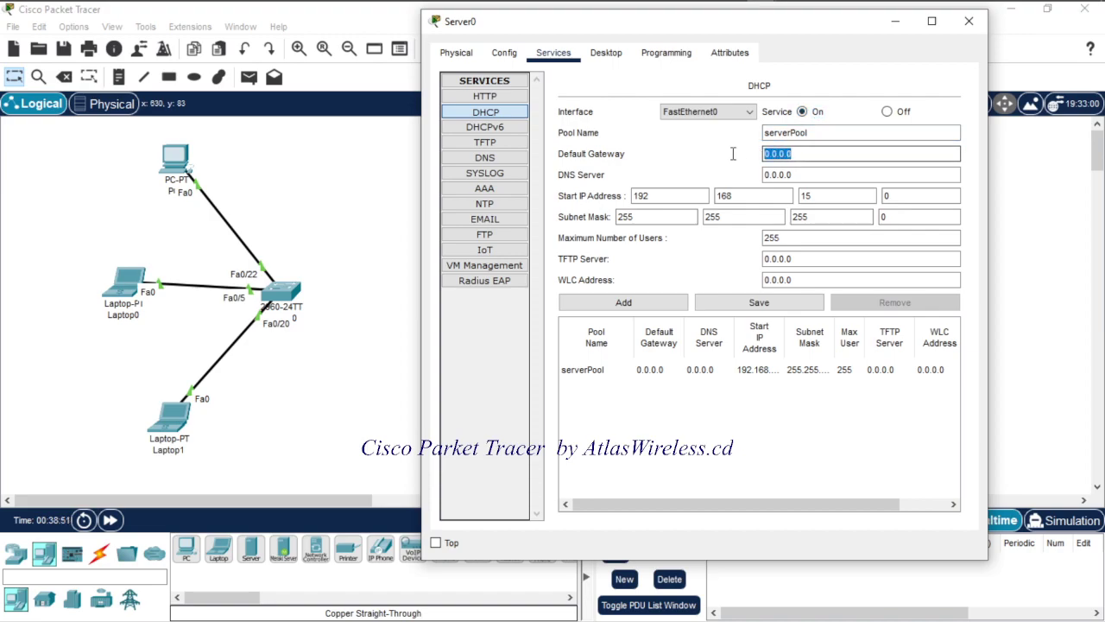
type("192.")
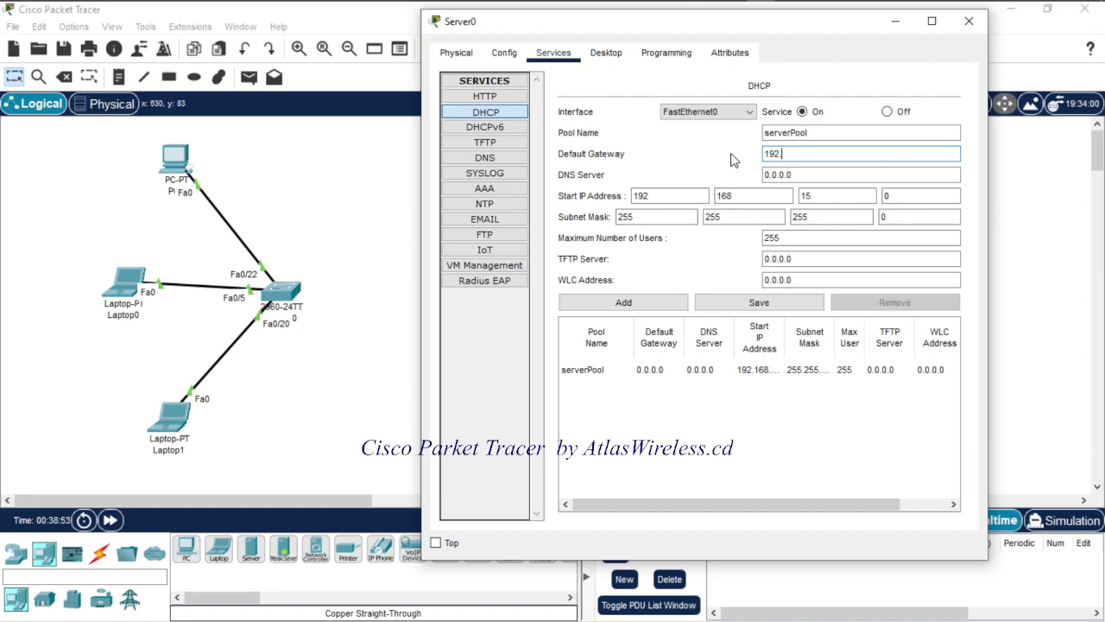
type("168.15.1")
Set the IPv4 DNS server in Server0's own IP configuration to 192.168.15.3.
left_click(809, 176)
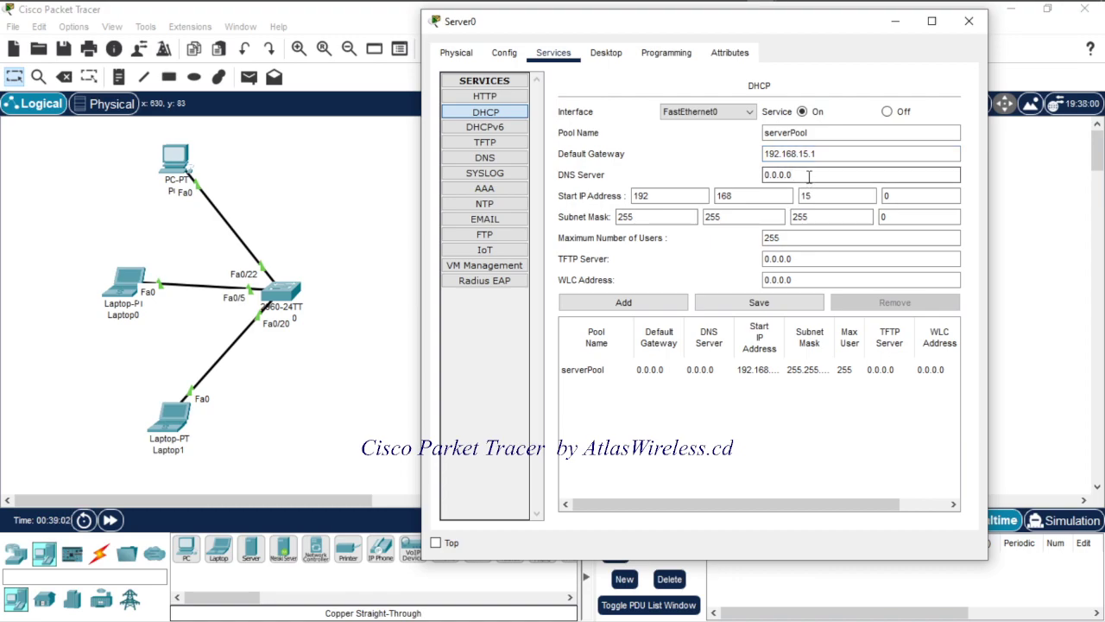
left_click(596, 53)
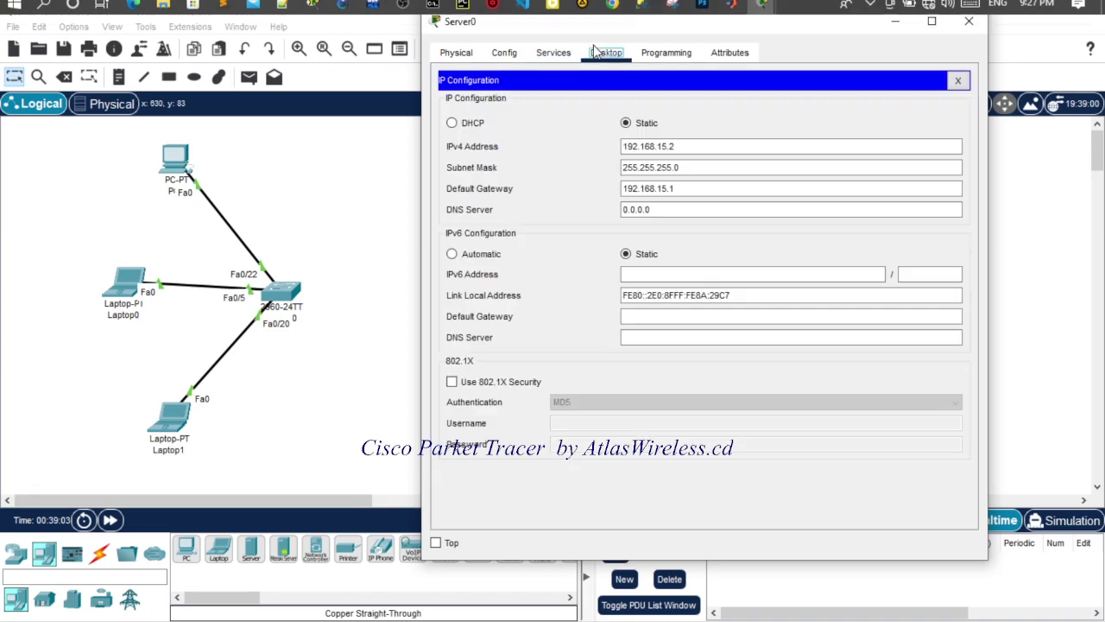
left_click(498, 109)
left_click(669, 211)
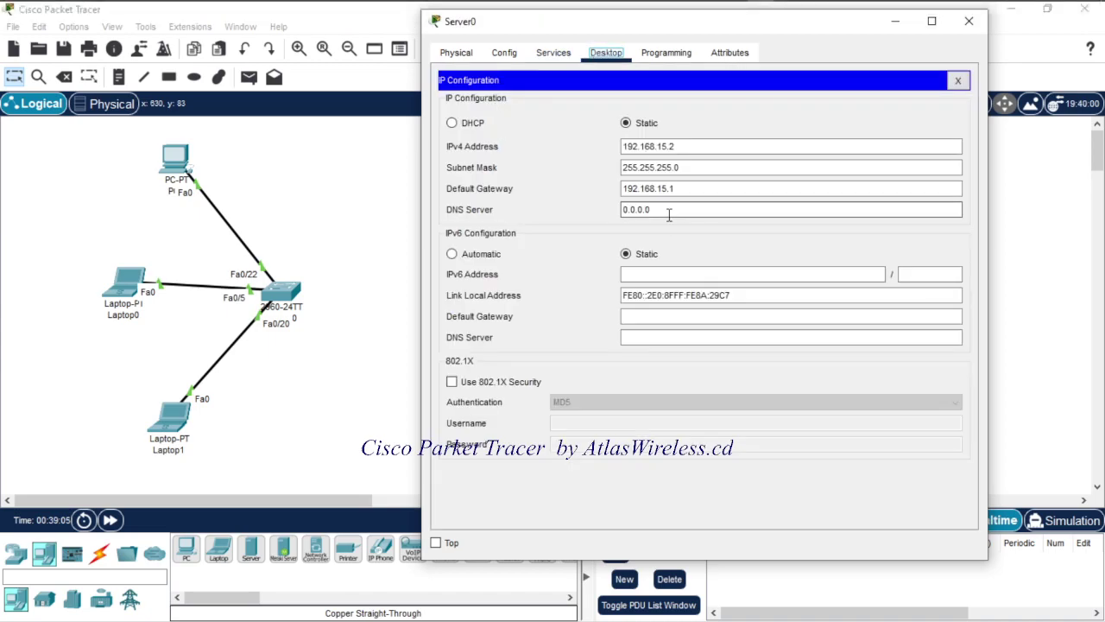
left_click_drag(669, 212, 594, 211)
type("192.168.15.3")
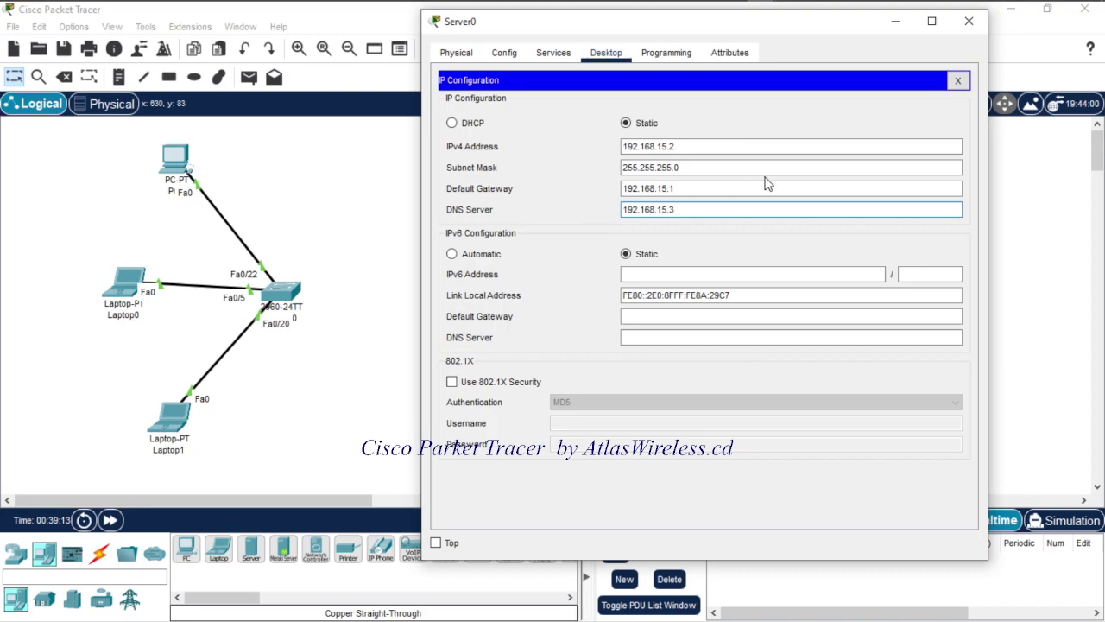
Set the DNS server of Server0's DHCP pool to 192.168.15.3.
left_click(563, 51)
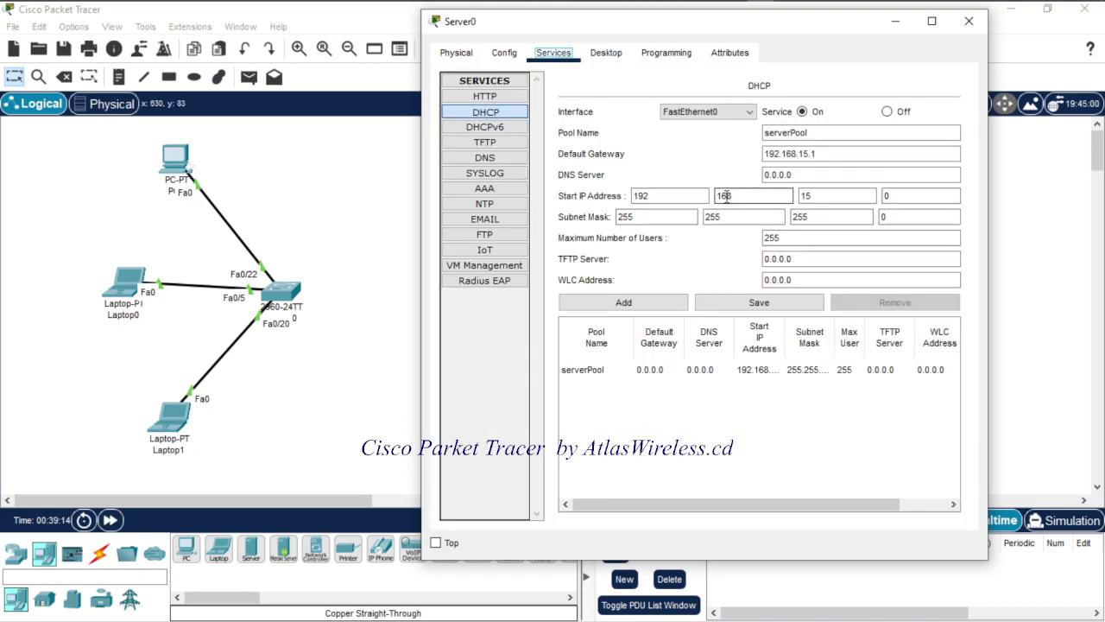
left_click_drag(803, 177, 752, 180)
type("192.168.15.3")
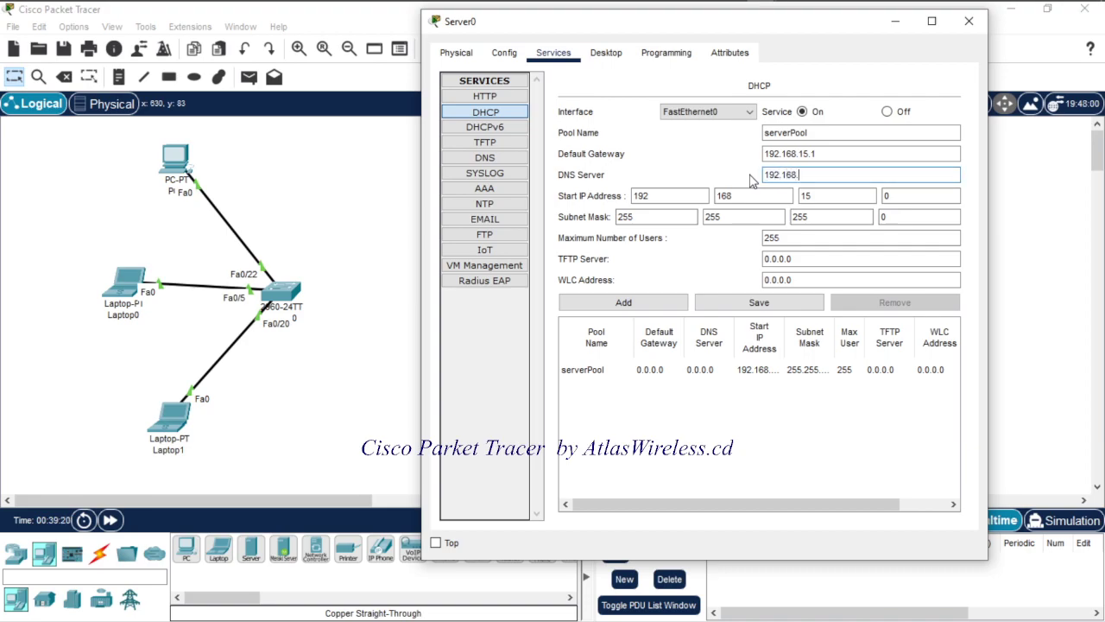
key("Tab")
key("Tab")
key("Tab")
key("Tab")
key("shift+Tab")
key("shift+Tab")
key("shift+Tab")
key("shift+Tab")
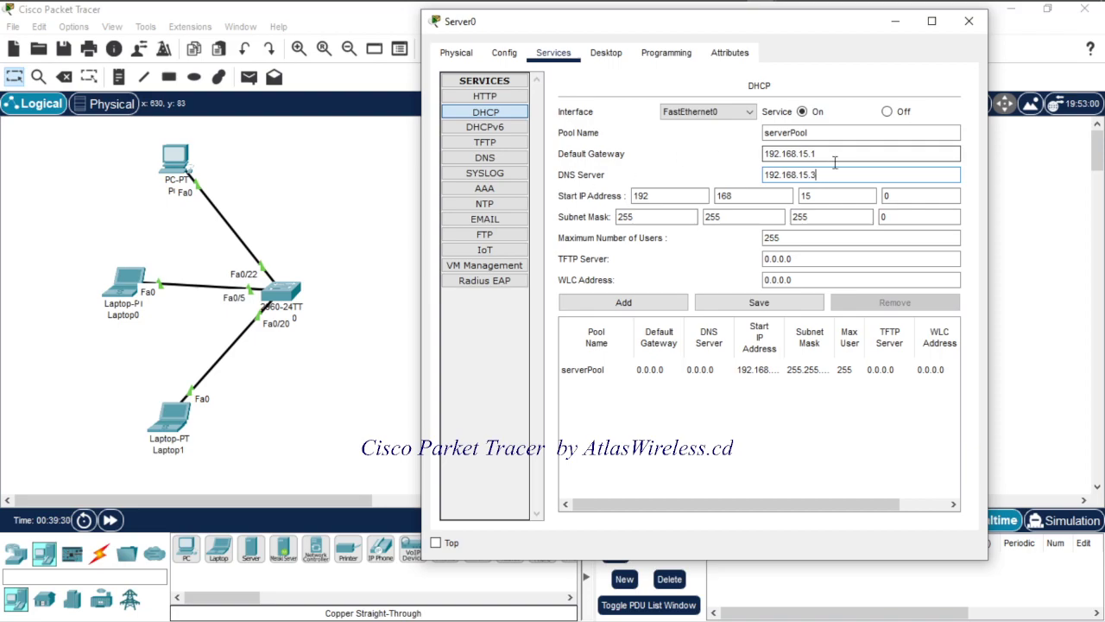
Make the DHCP pool start at 192.168.15.10, save serverPool and close Server0's window.
left_click(915, 200)
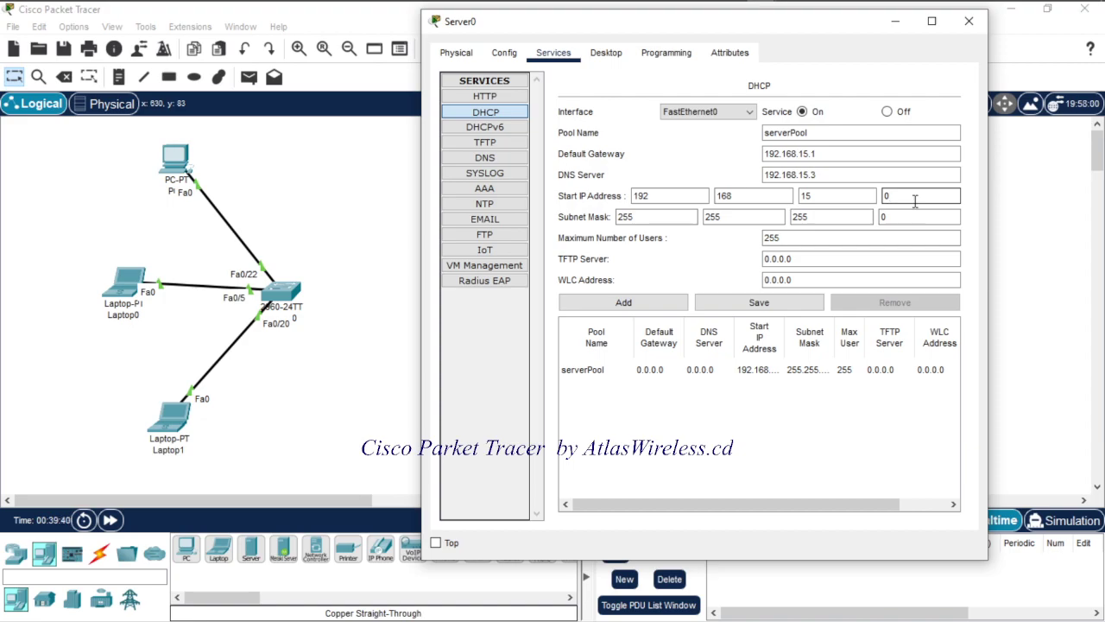
type("10")
left_click(730, 305)
left_click(834, 373)
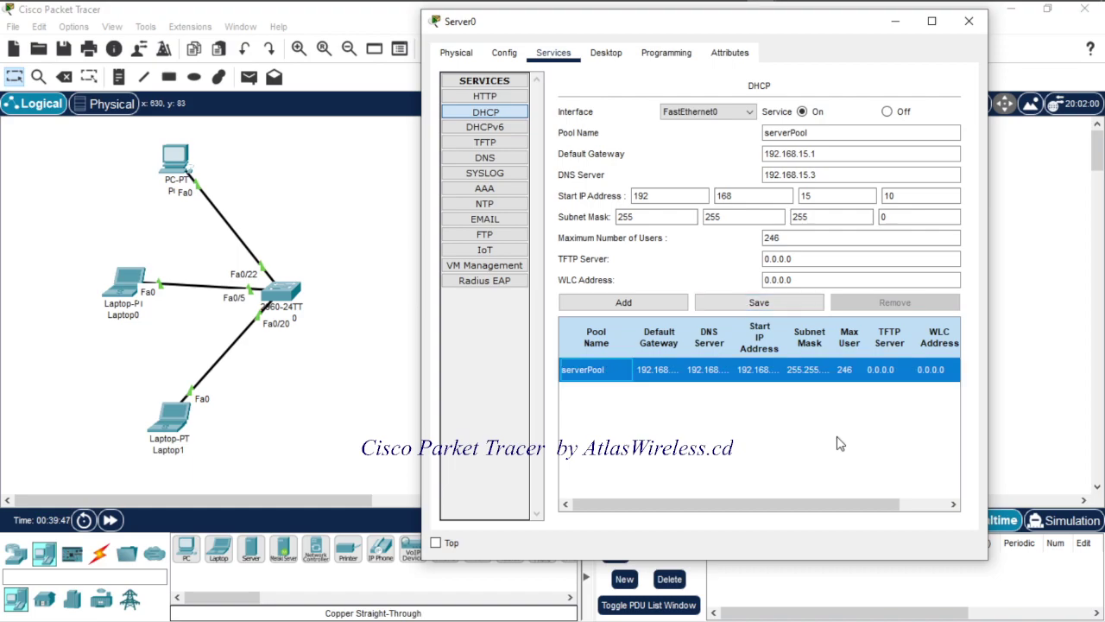
left_click(968, 21)
Connect Server0's FastEthernet0 to the switch's Fa0/11 port with a copper straight-through cable.
left_click(100, 551)
left_click(251, 553)
left_click(513, 202)
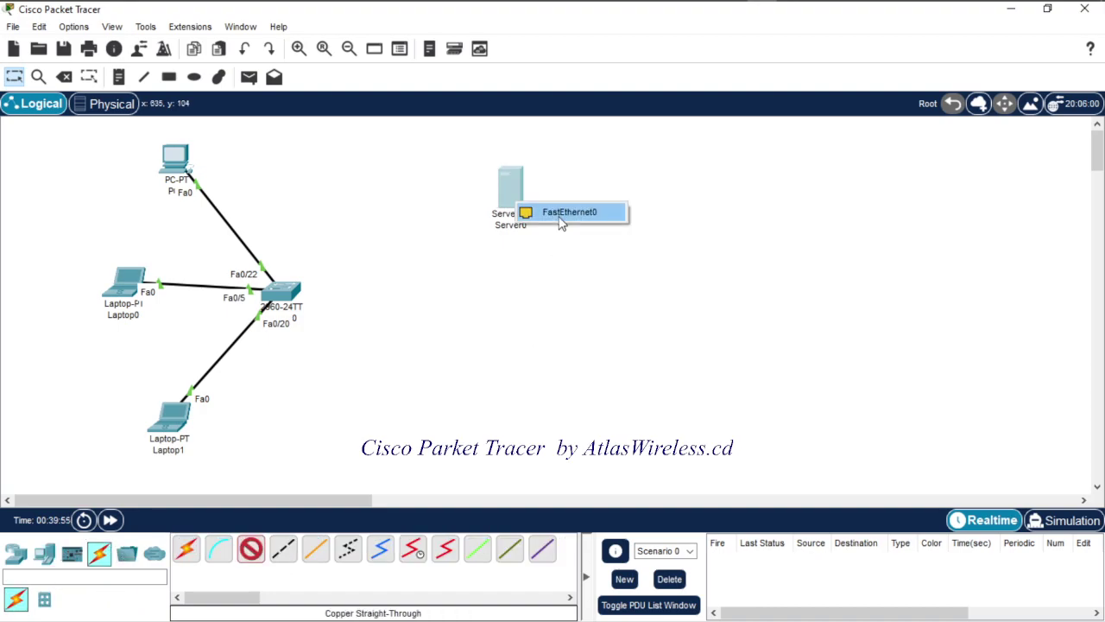
left_click(561, 214)
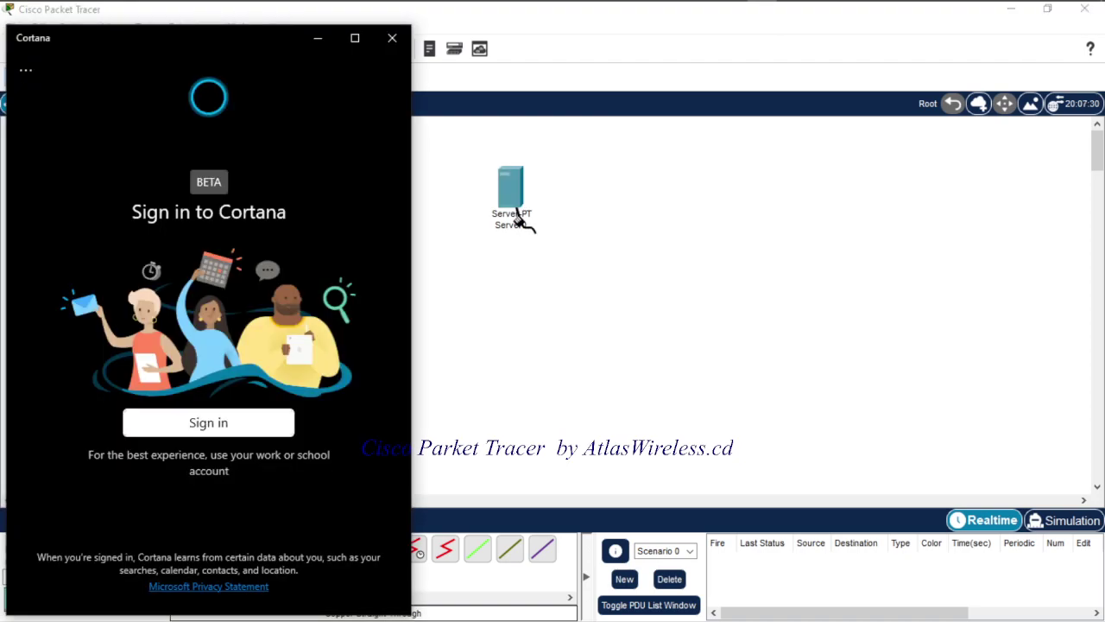
left_click(392, 37)
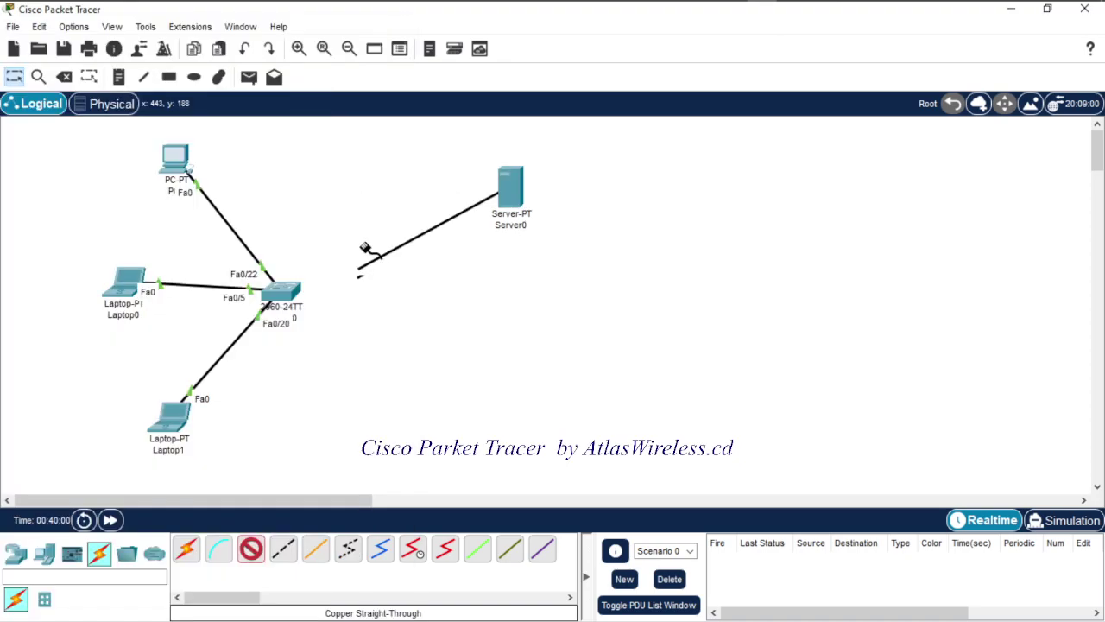
left_click(296, 295)
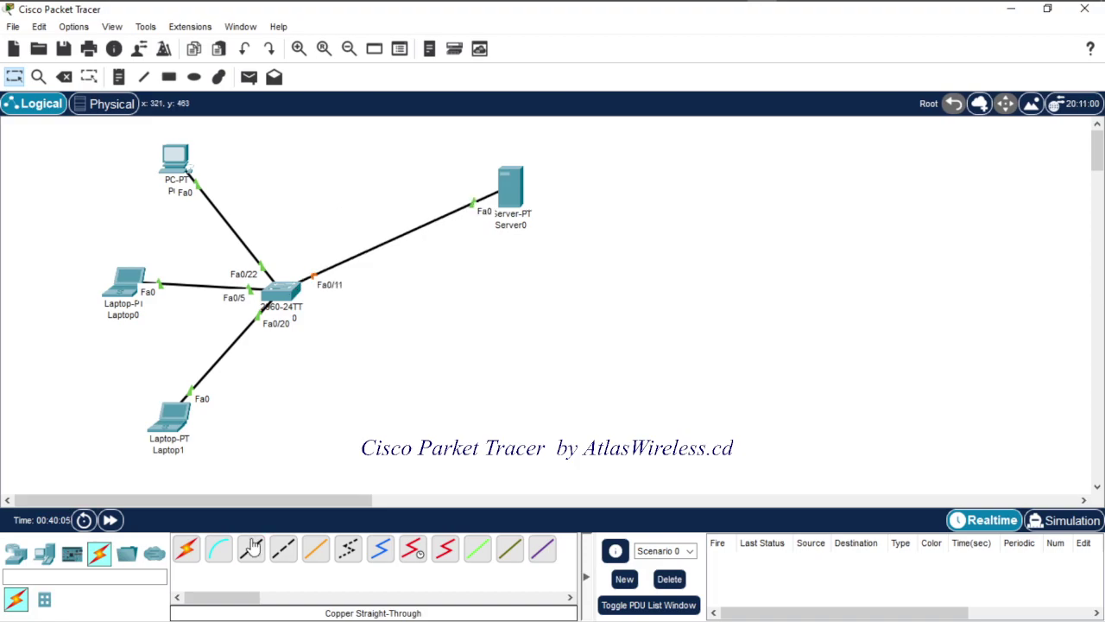
Add a second server to the workspace directly below Server0.
left_click(44, 552)
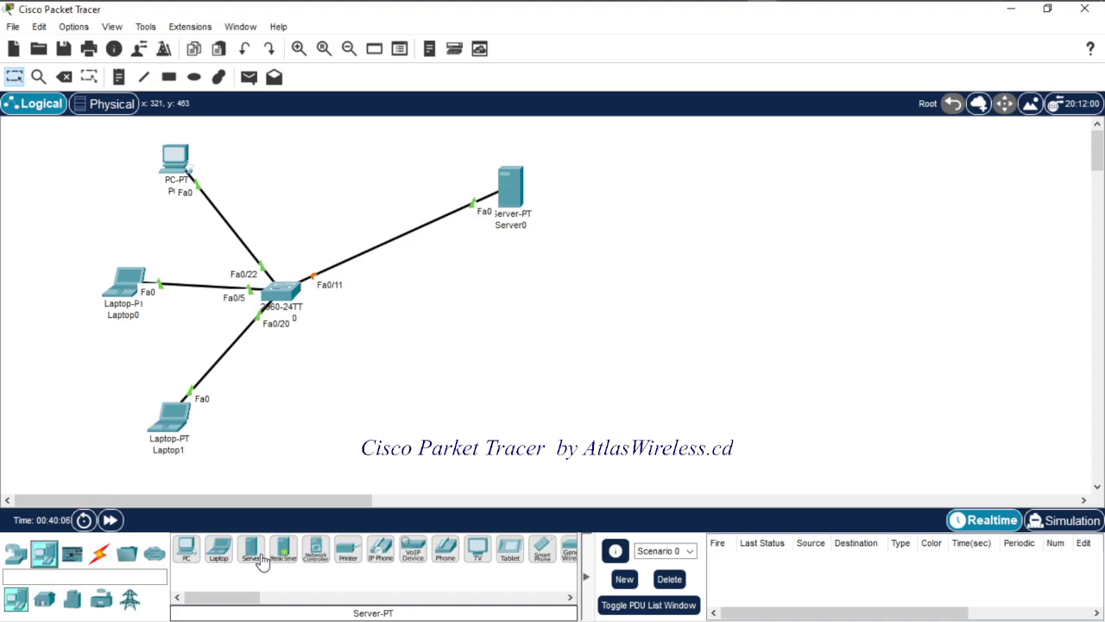
left_click(250, 550)
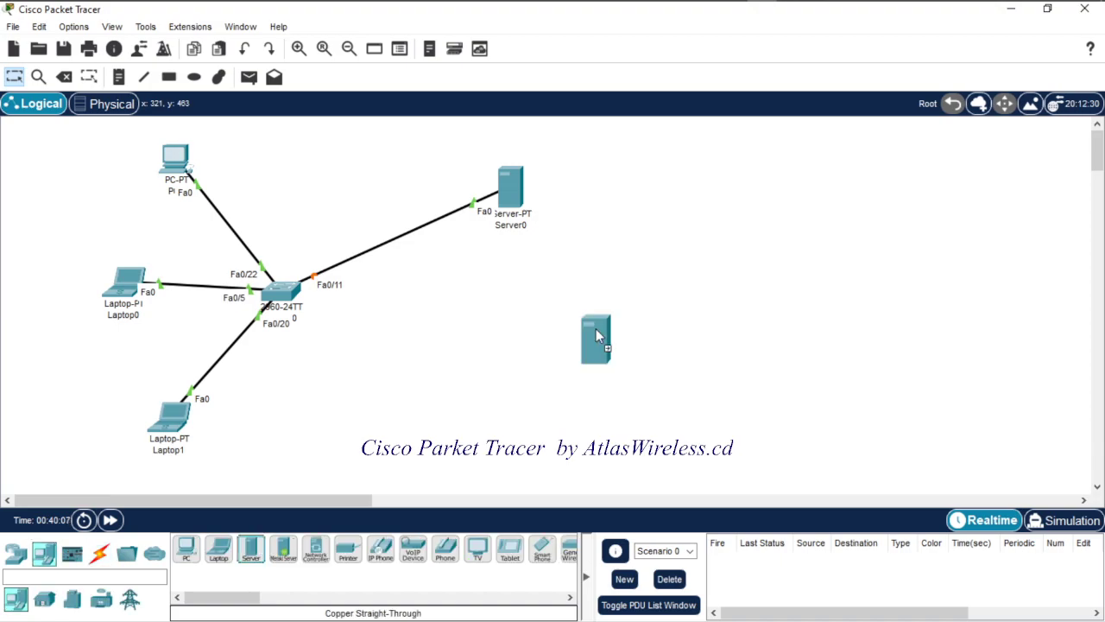
left_click(509, 294)
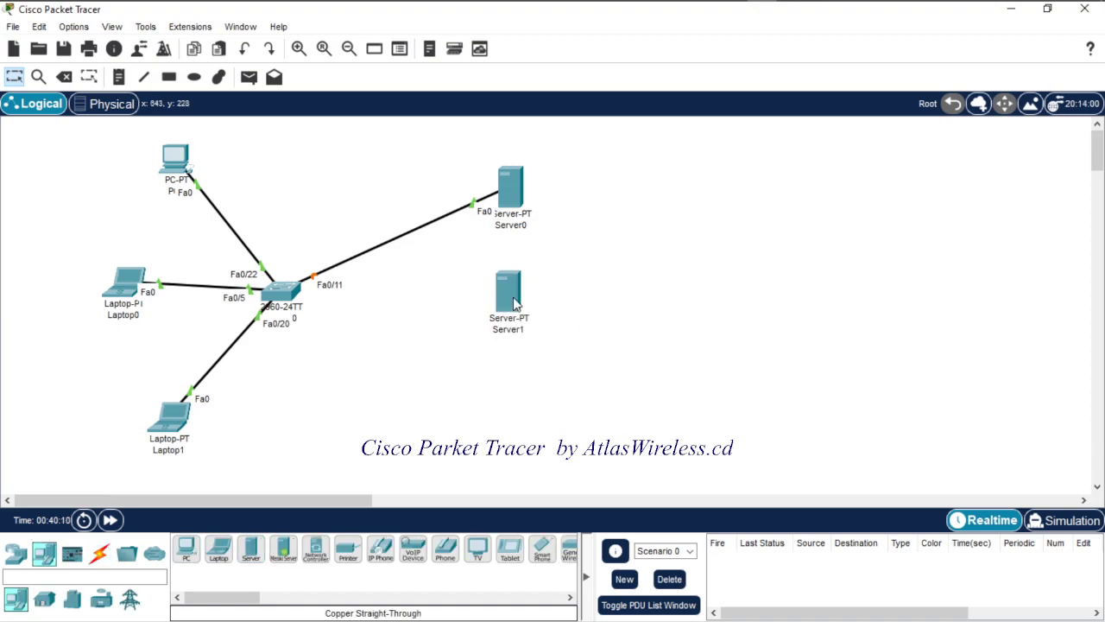
Assign Server1 the static IPv4 address 192.168.15.3 with subnet mask 255.255.255.0 in its IP configuration.
left_click(509, 294)
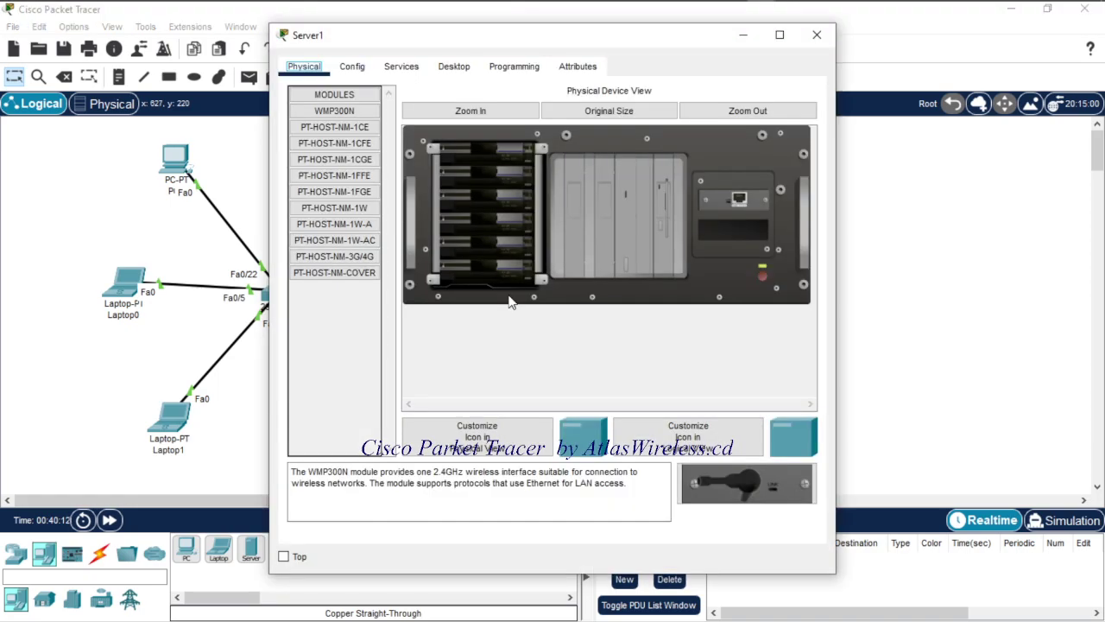
left_click(466, 69)
left_click(344, 131)
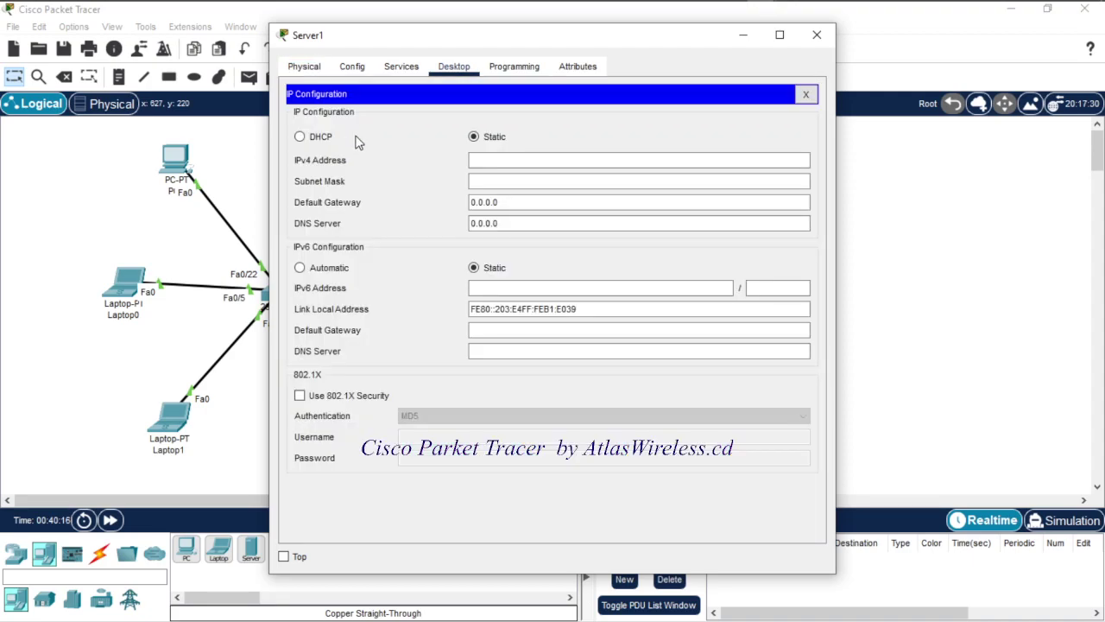
left_click(523, 160)
type("192.168")
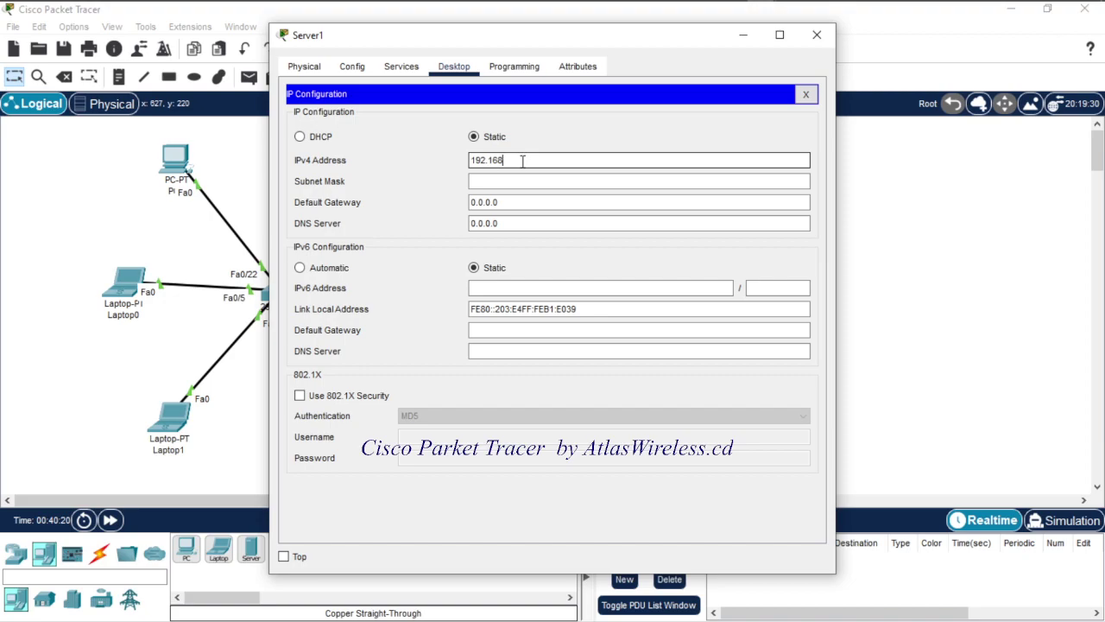
type(".15.3")
left_click(521, 180)
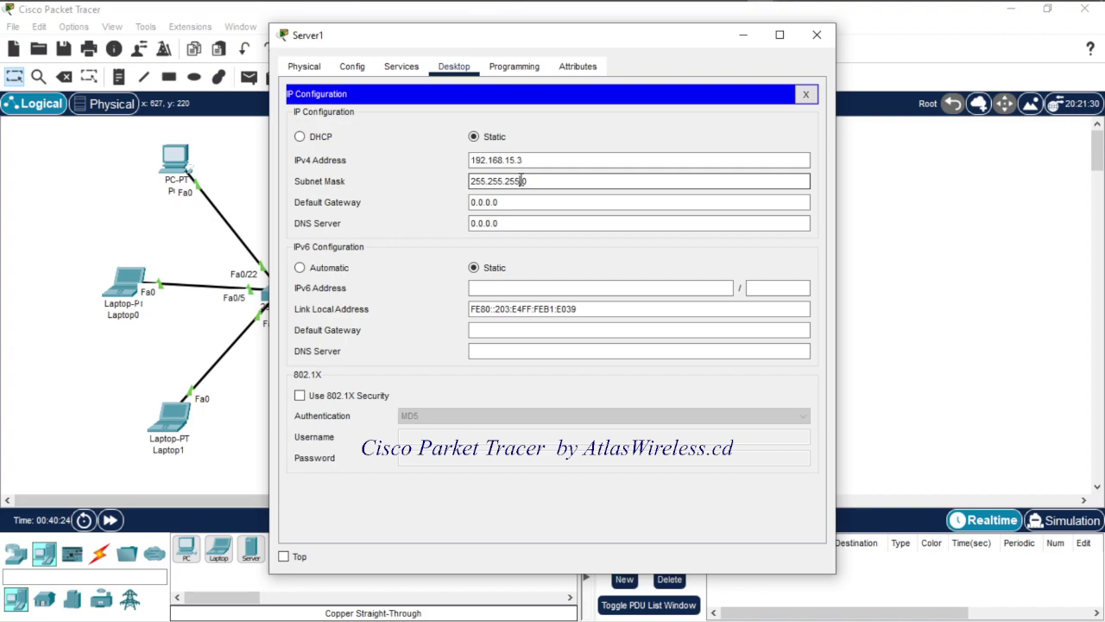
Set Server1's default gateway to 192.168.15.1 and its DNS server to 192.168.15.3.
key("Tab")
type("192")
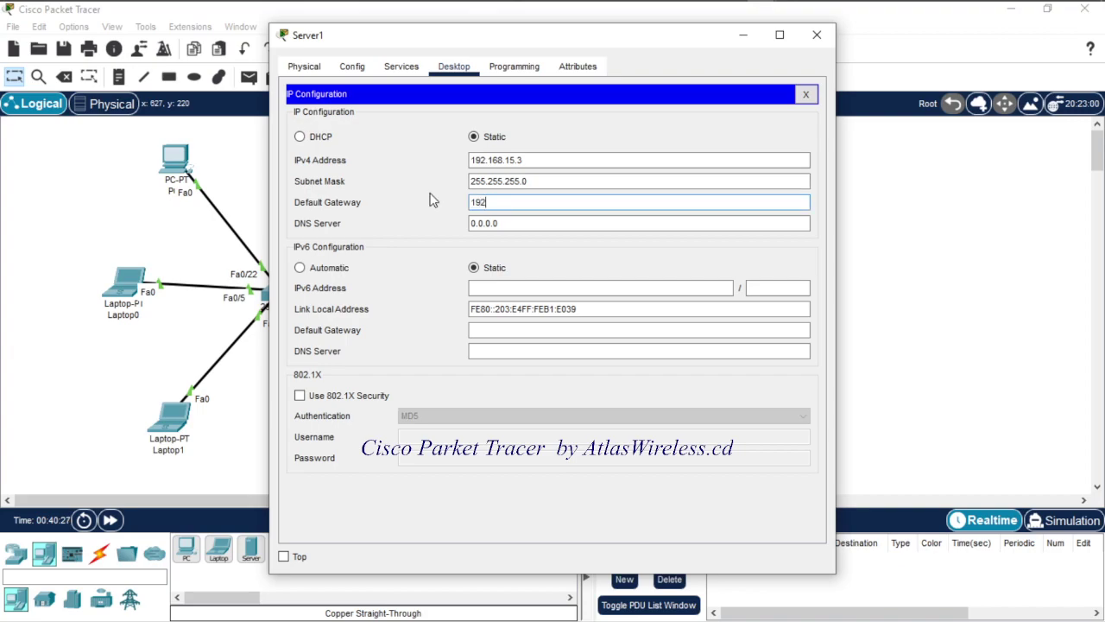
type(".168.15.1")
key("Tab")
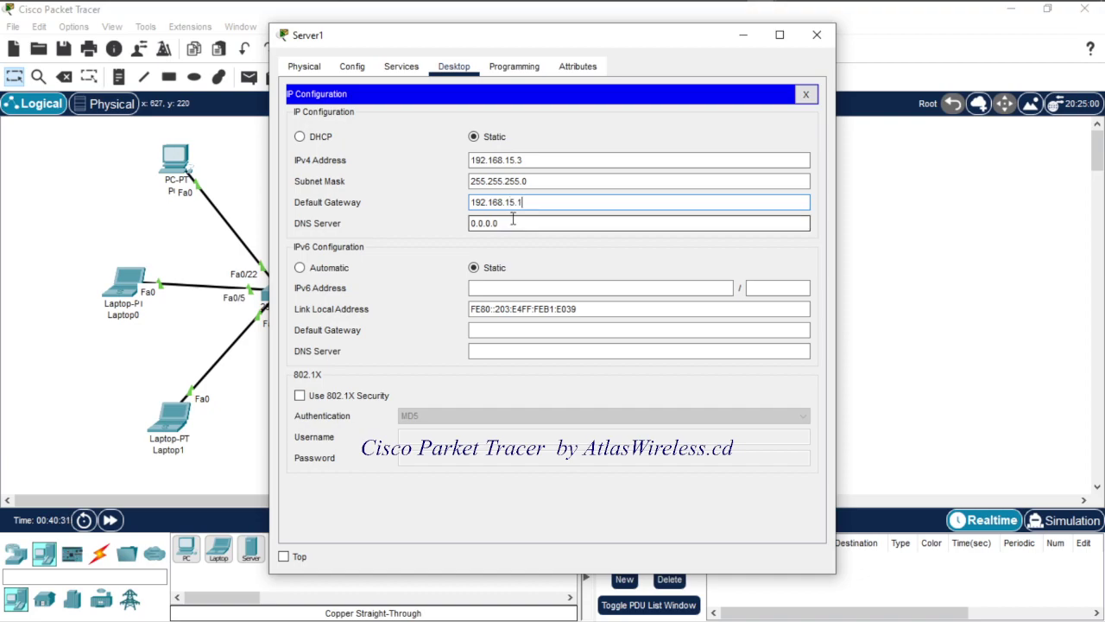
type("19")
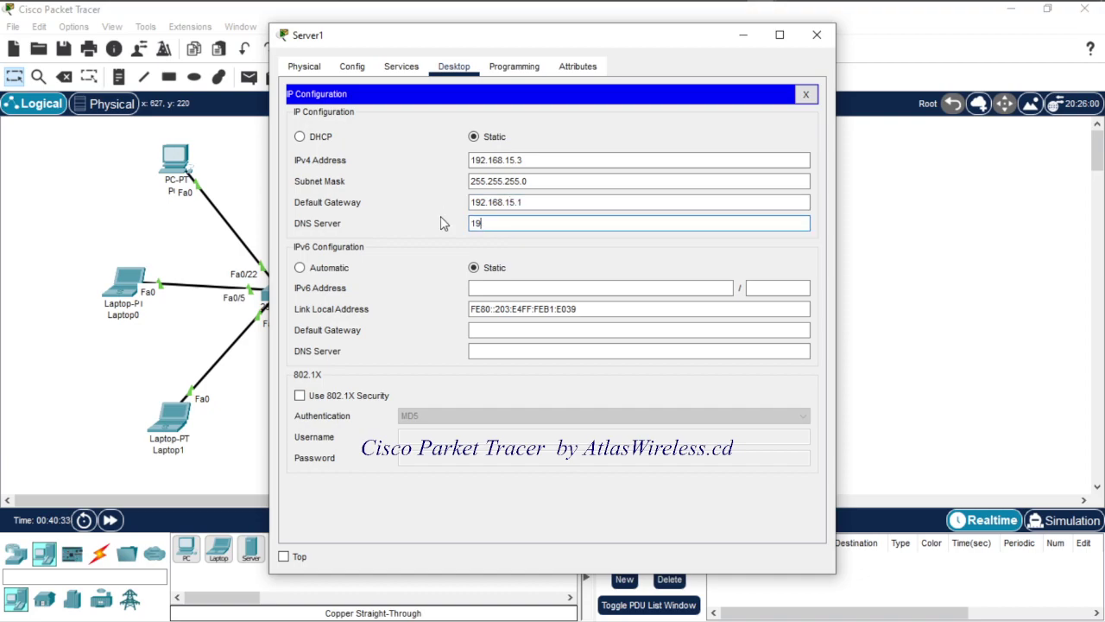
type("2.168.15.3")
Turn on the DNS service of Server1.
left_click(396, 71)
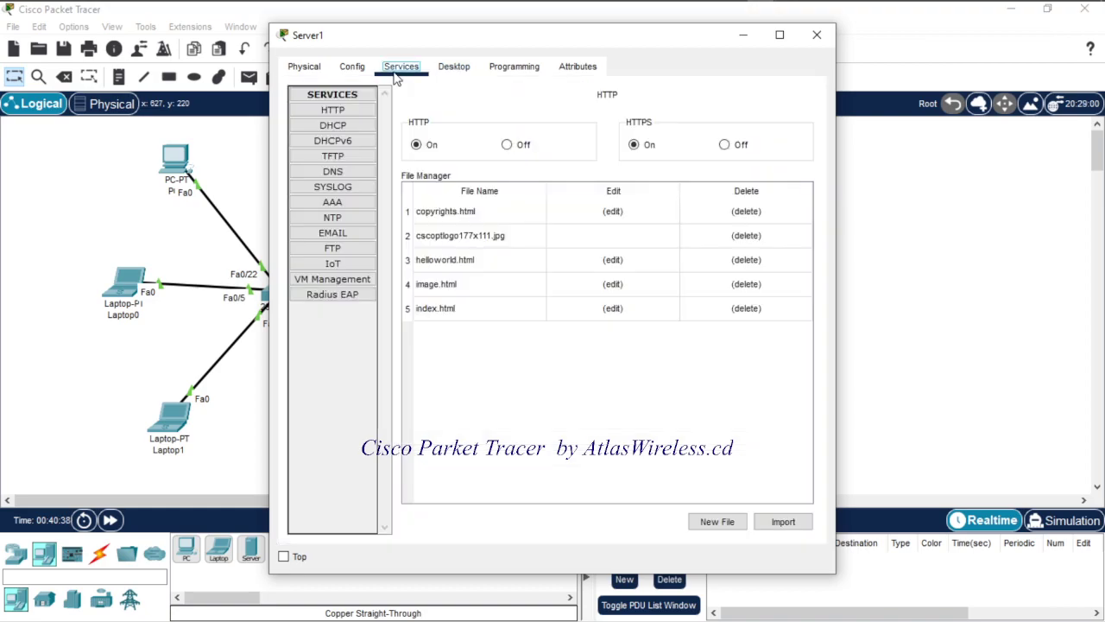
left_click(342, 172)
left_click(563, 126)
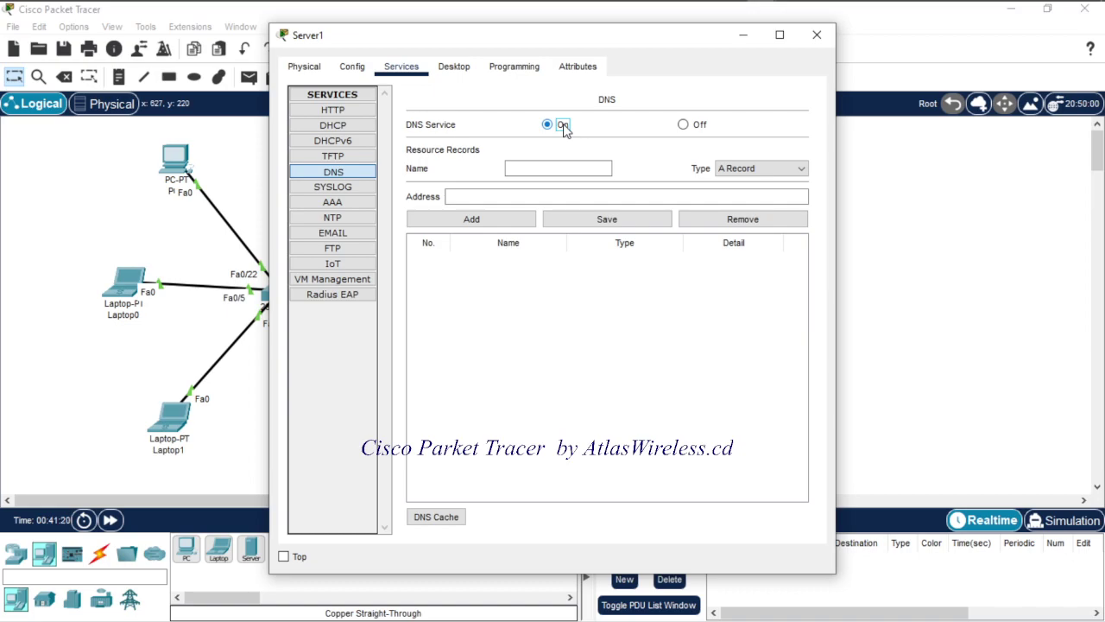
Add a DNS A record on Server1 that maps the name atlas.cd to 192.168.15.3.
left_click(581, 167)
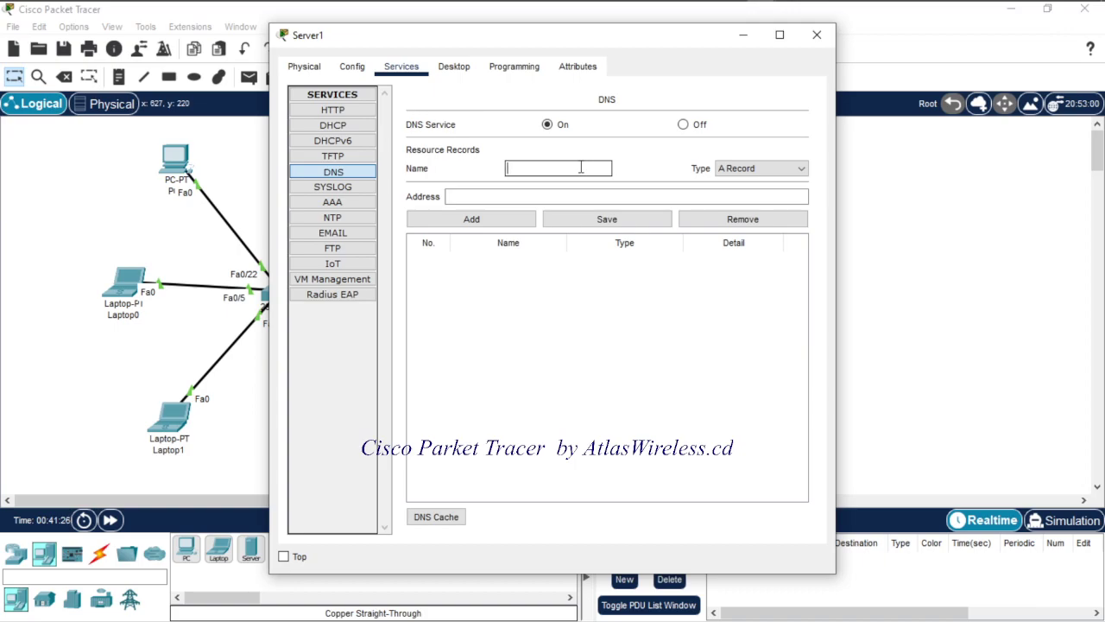
type("atlas.cd")
left_click(563, 195)
type("192")
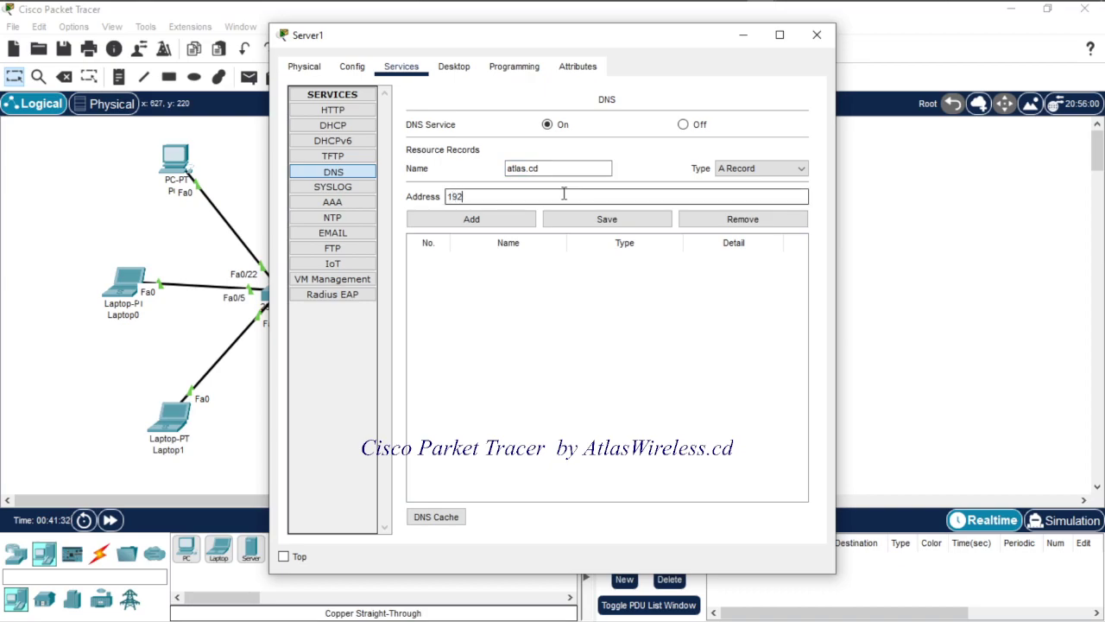
type(".168.15.3")
left_click(588, 228)
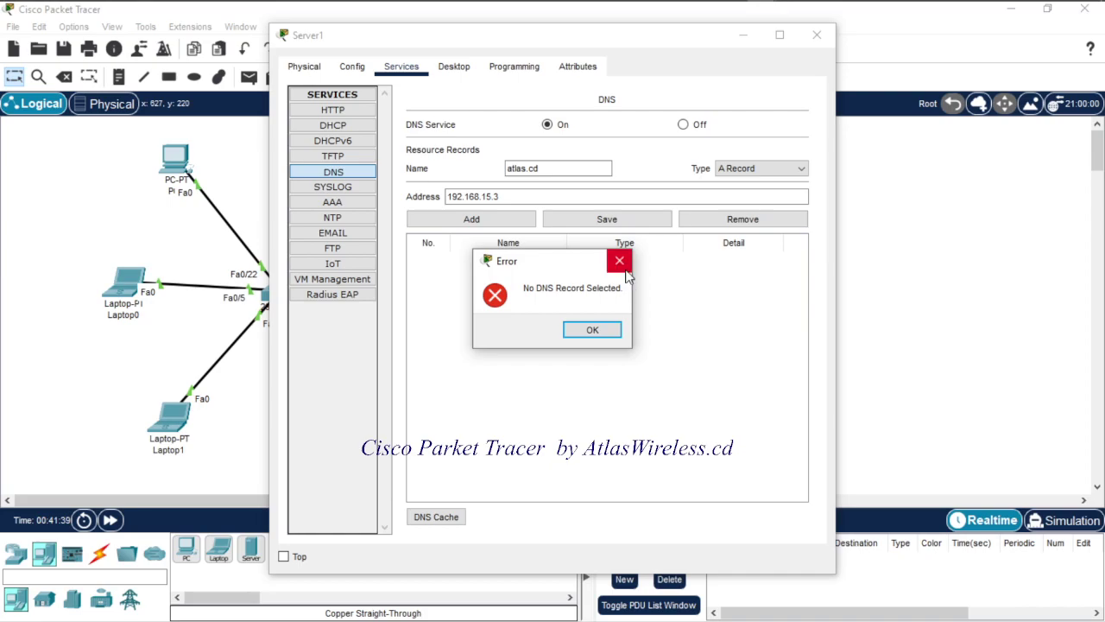
left_click(620, 260)
left_click(504, 200)
left_click(472, 218)
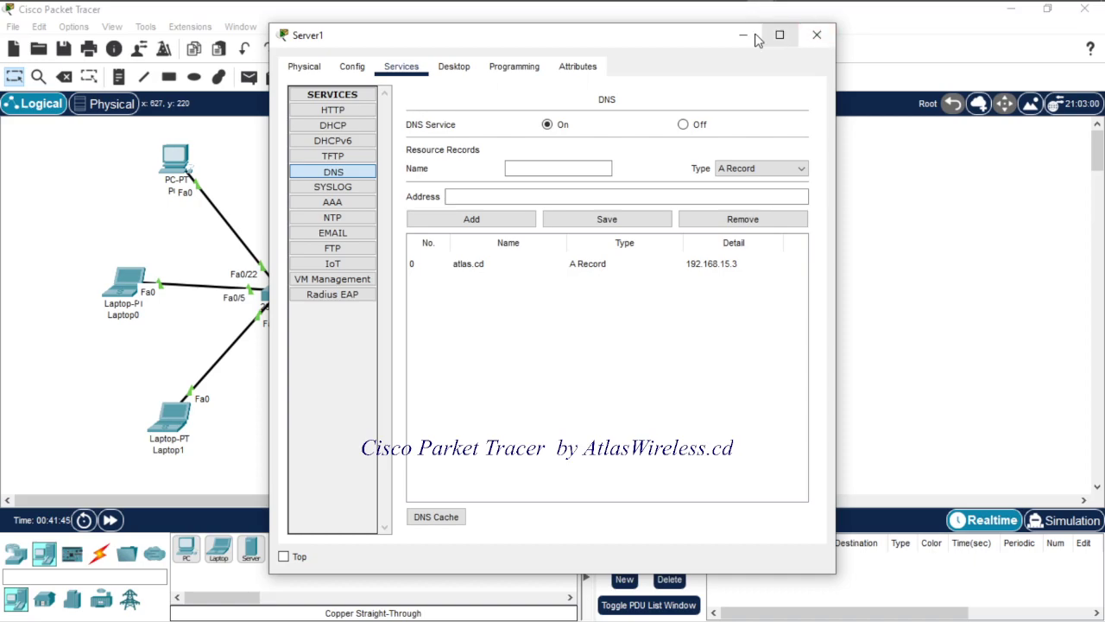
Open index.html of Server1's HTTP service for editing and replace the centered heading text with AtlasWireless.cd.
left_click(328, 112)
left_click(611, 215)
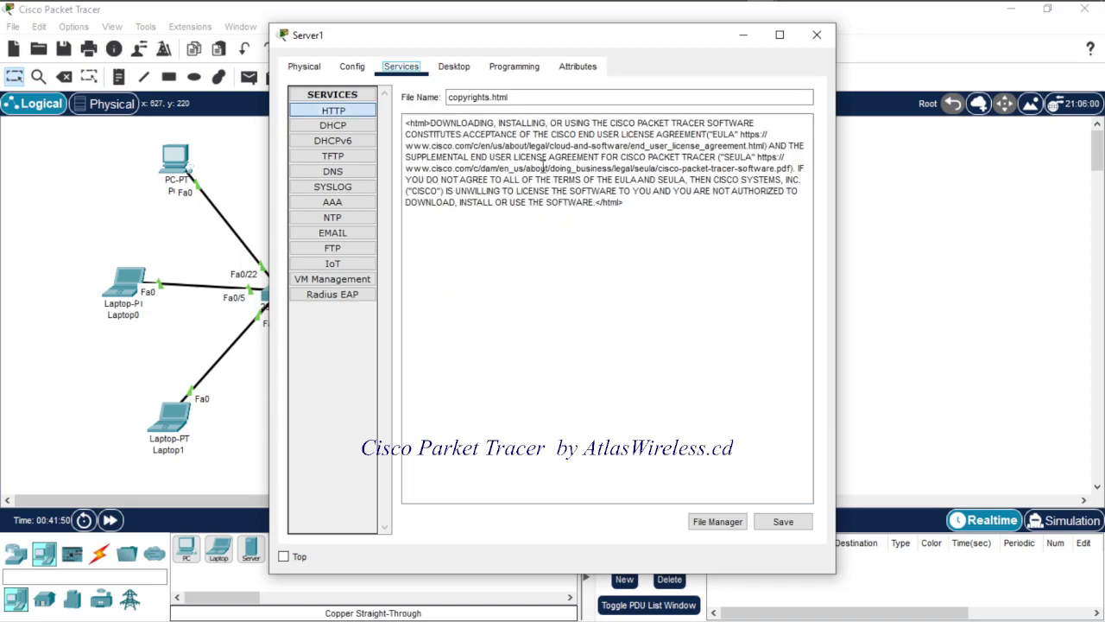
left_click(359, 113)
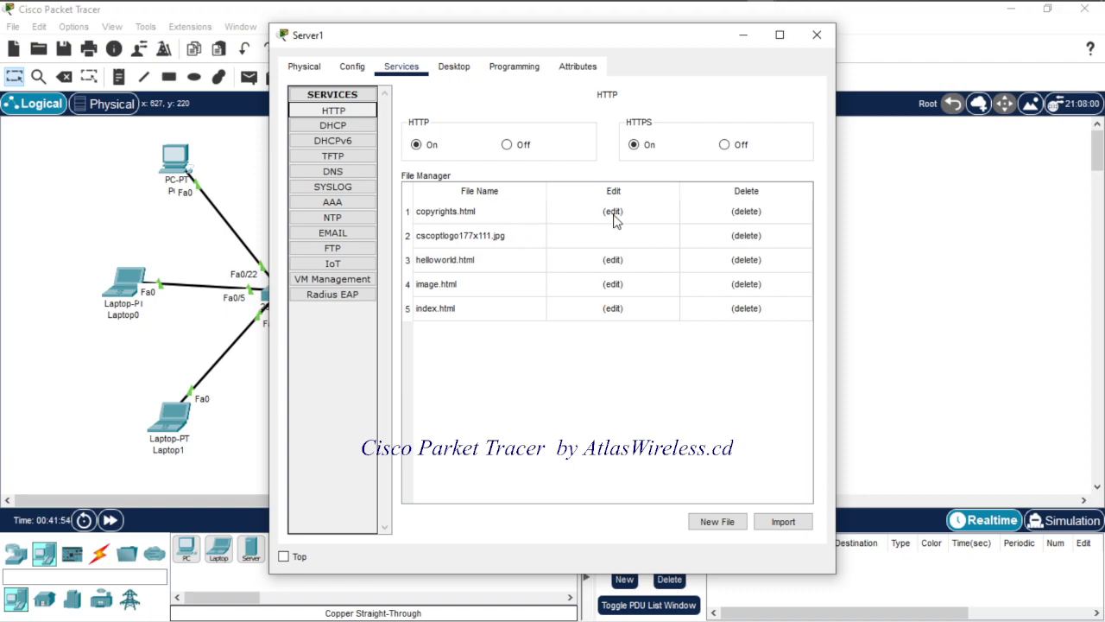
left_click(612, 309)
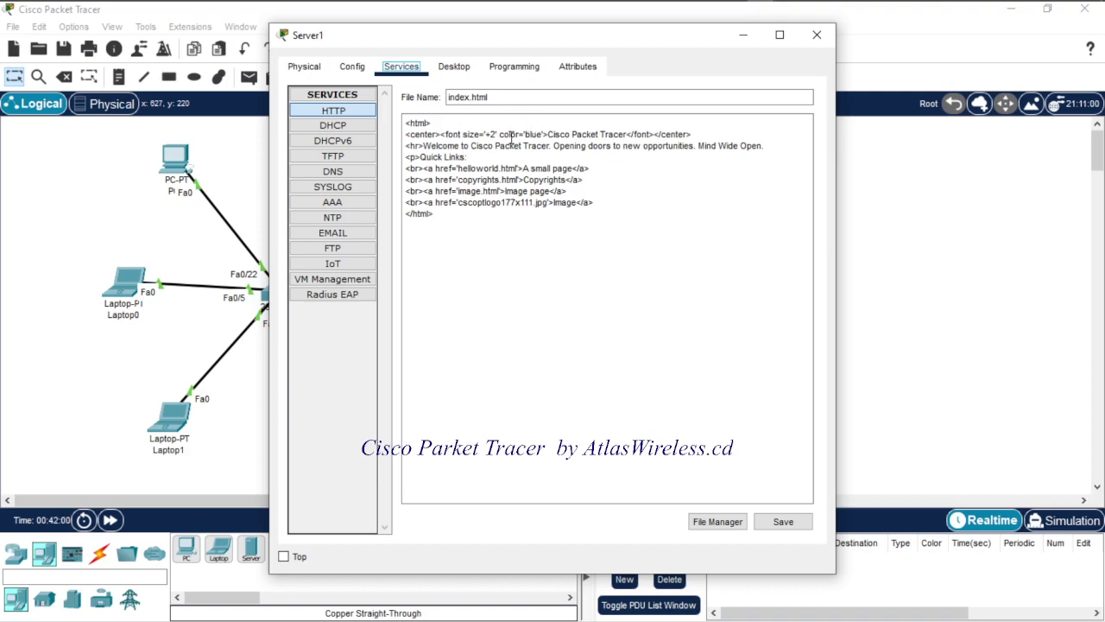
left_click_drag(626, 135, 550, 134)
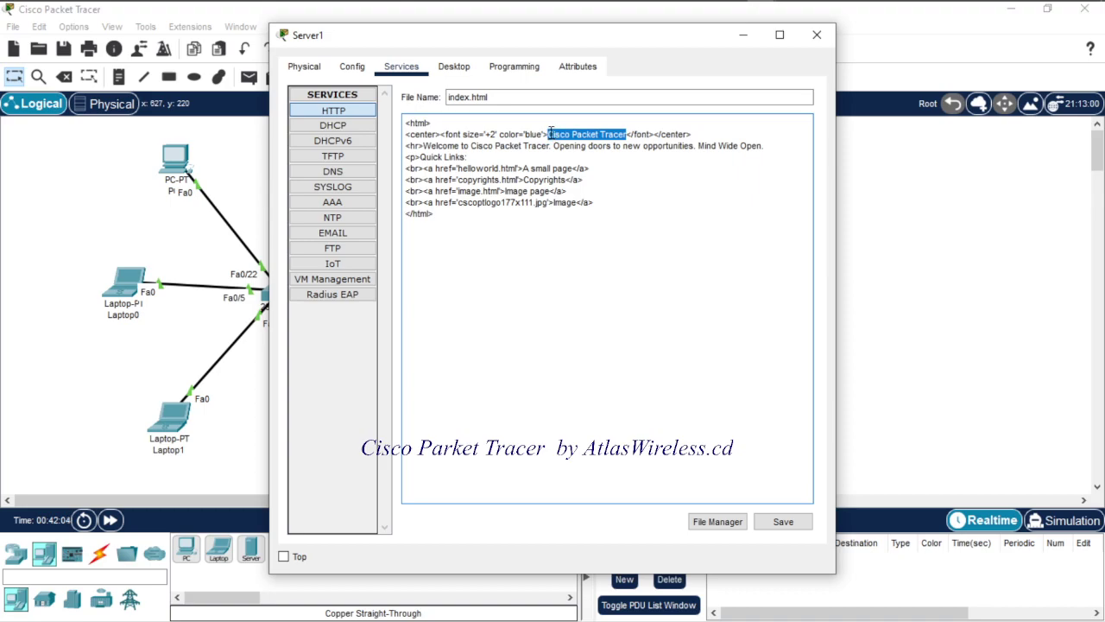
type("AtlasW")
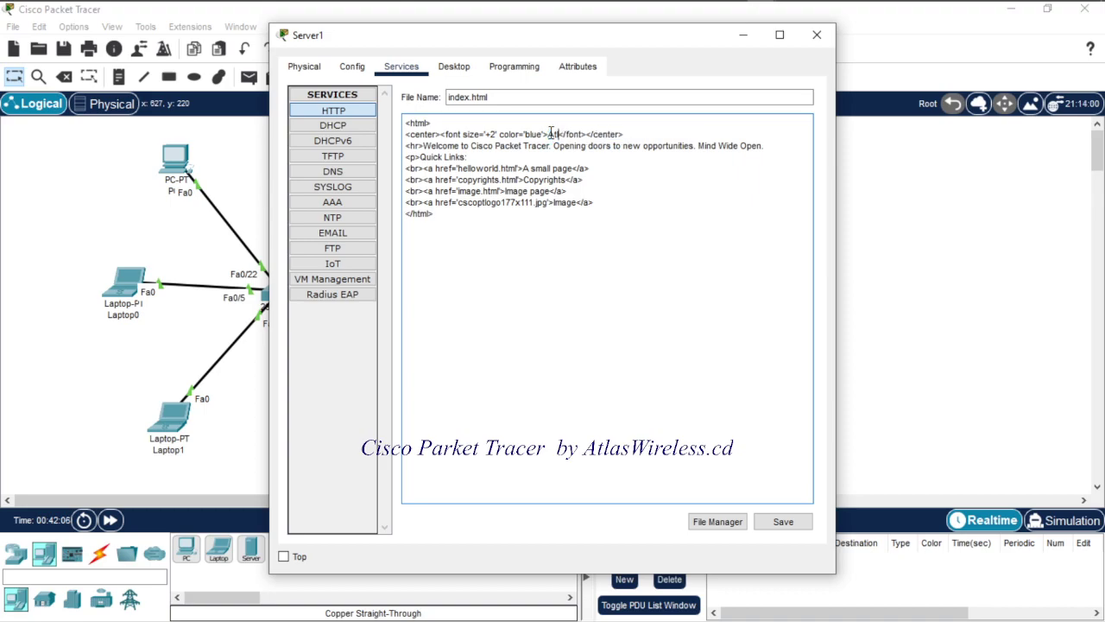
type("ireless.cd")
Change the heading's font size to +4 and its color to orange in the index.html code.
left_click(496, 135)
key("BackSpace")
type("4")
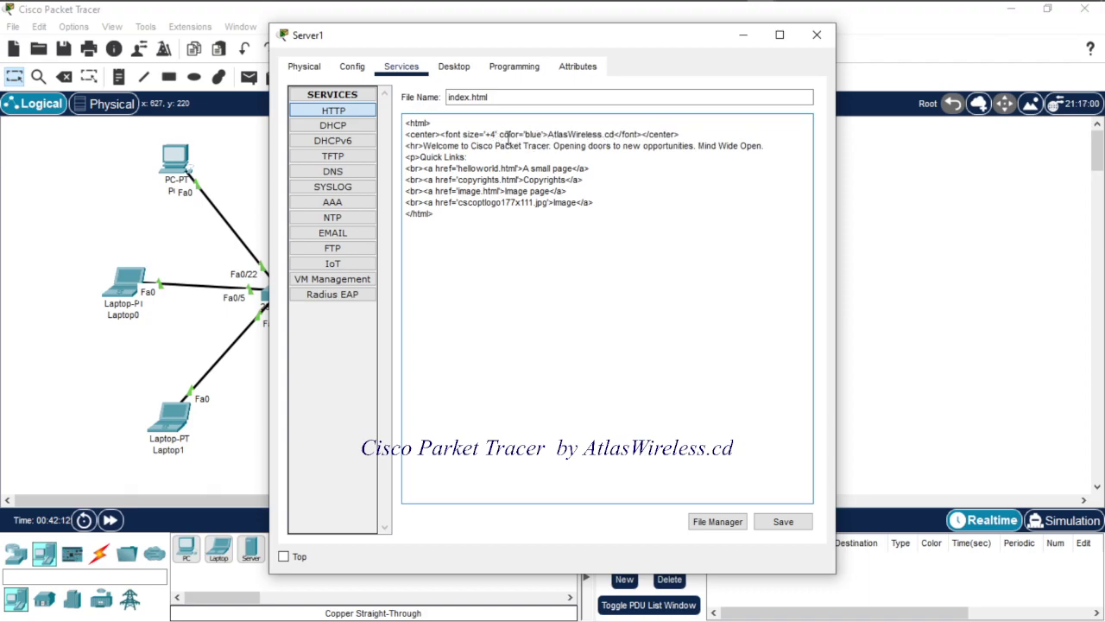
left_click(543, 136)
key("BackSpace")
key("BackSpace")
key("BackSpace")
key("BackSpace")
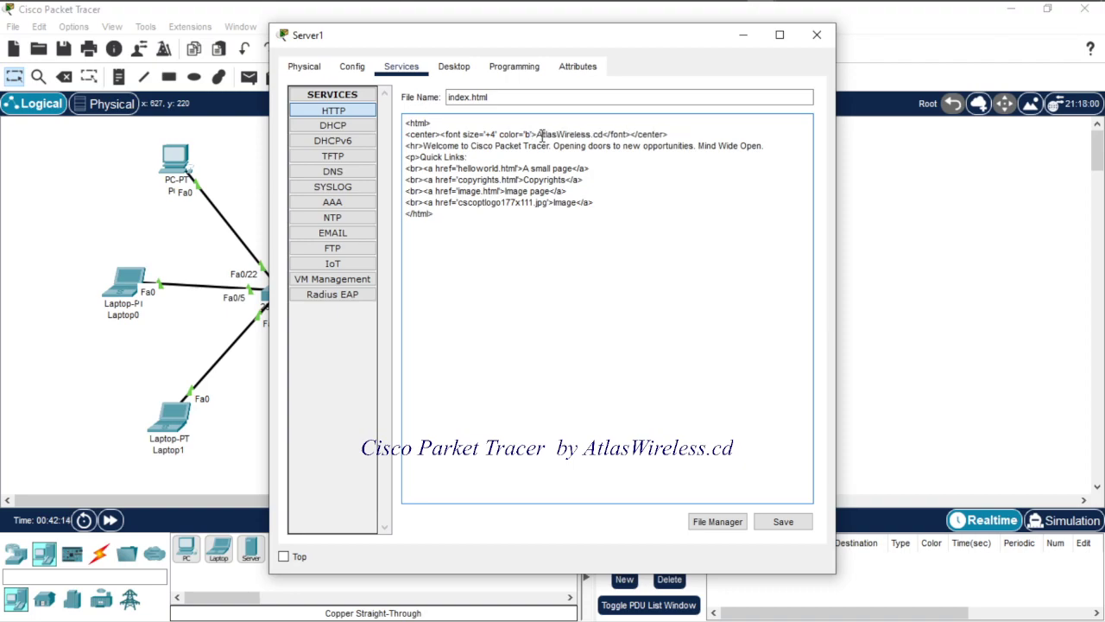
type("orange")
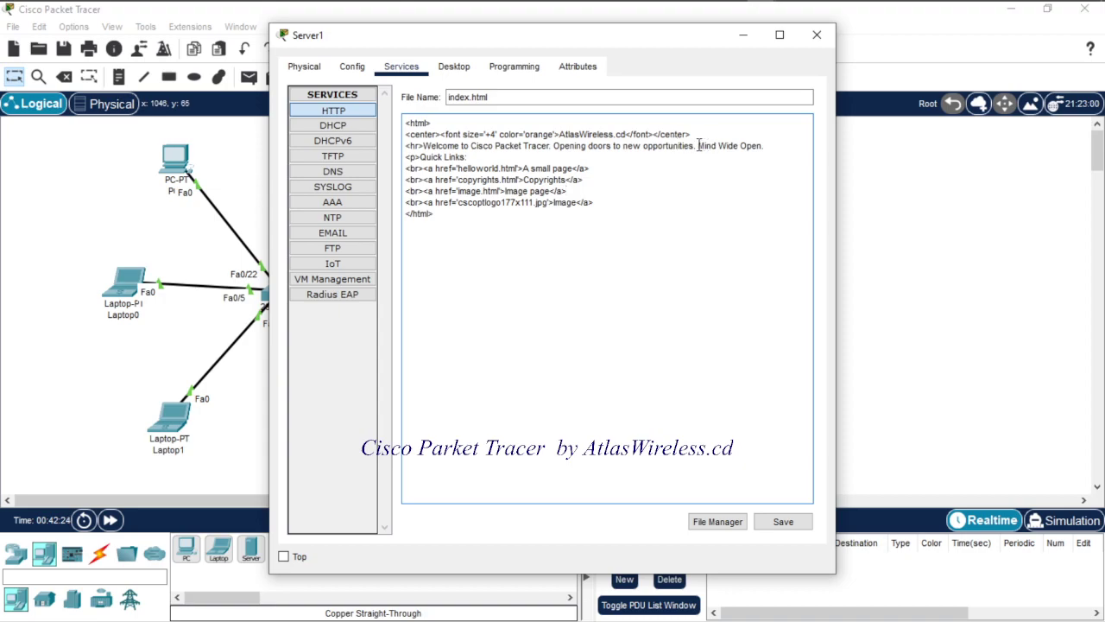
Replace "Cisco Packet Tracer" in the welcome line of index.html with AtlasWireless.cd.
left_click_drag(549, 145, 472, 148)
type("Atlas")
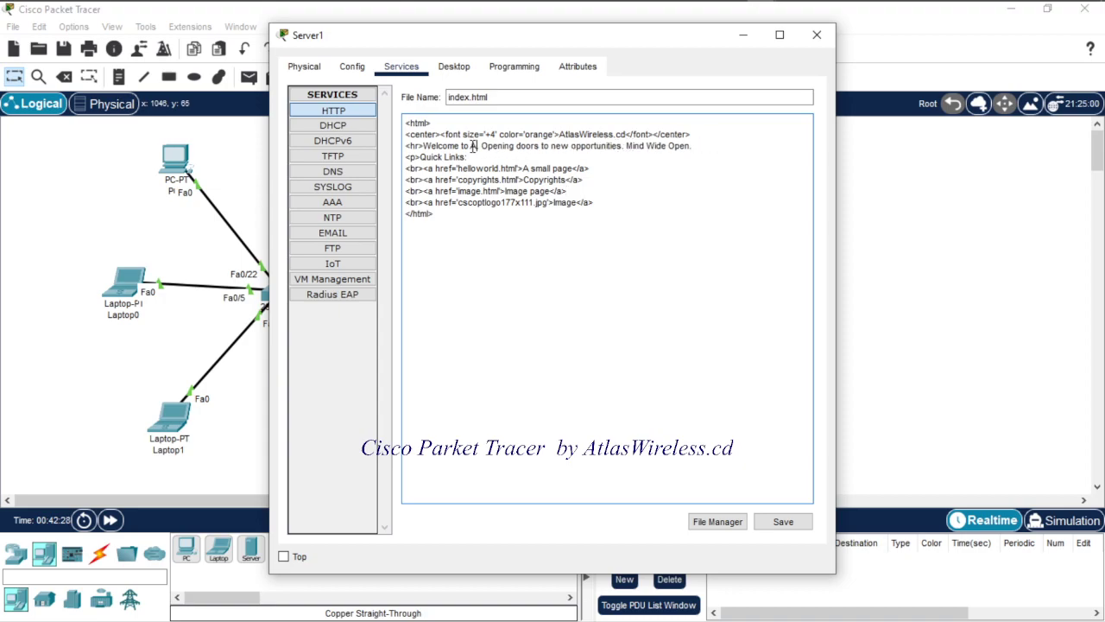
type("Wireless")
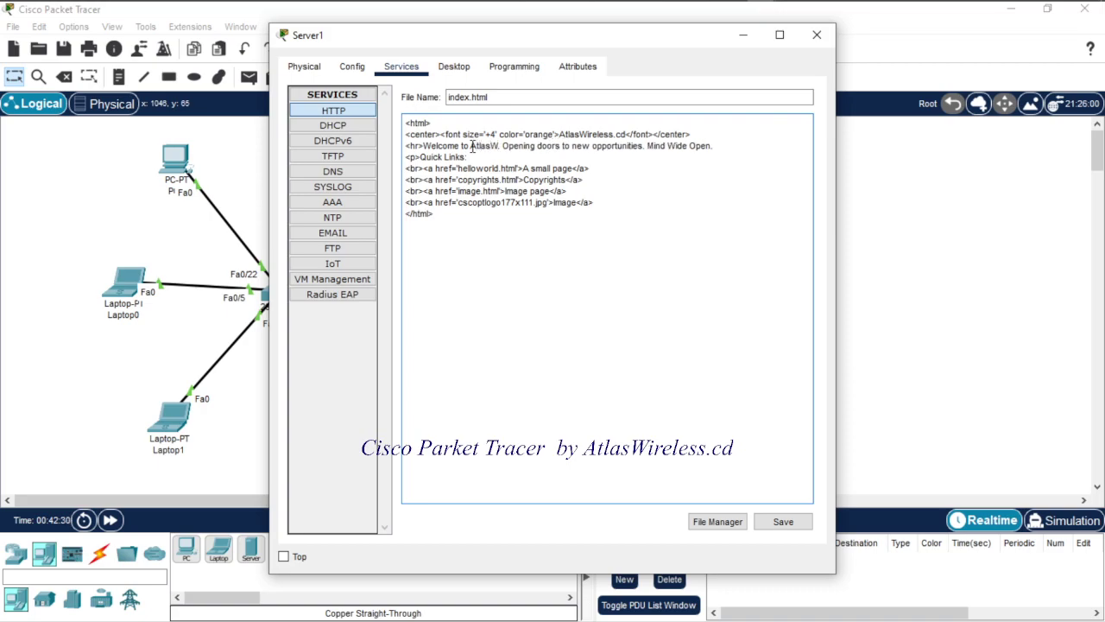
type(".cd")
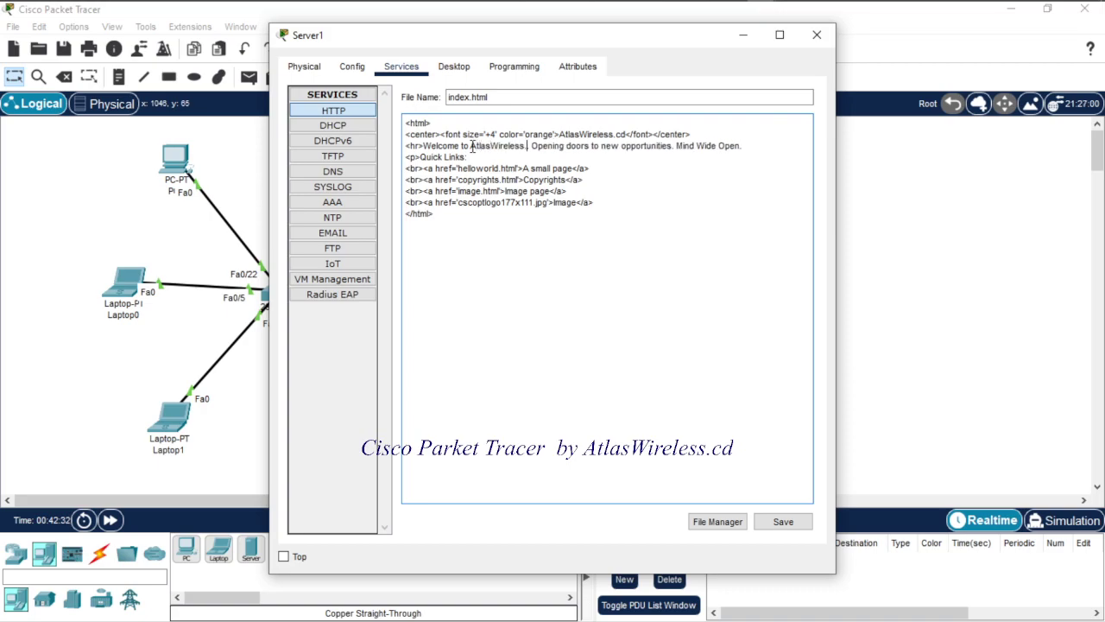
left_click(502, 202)
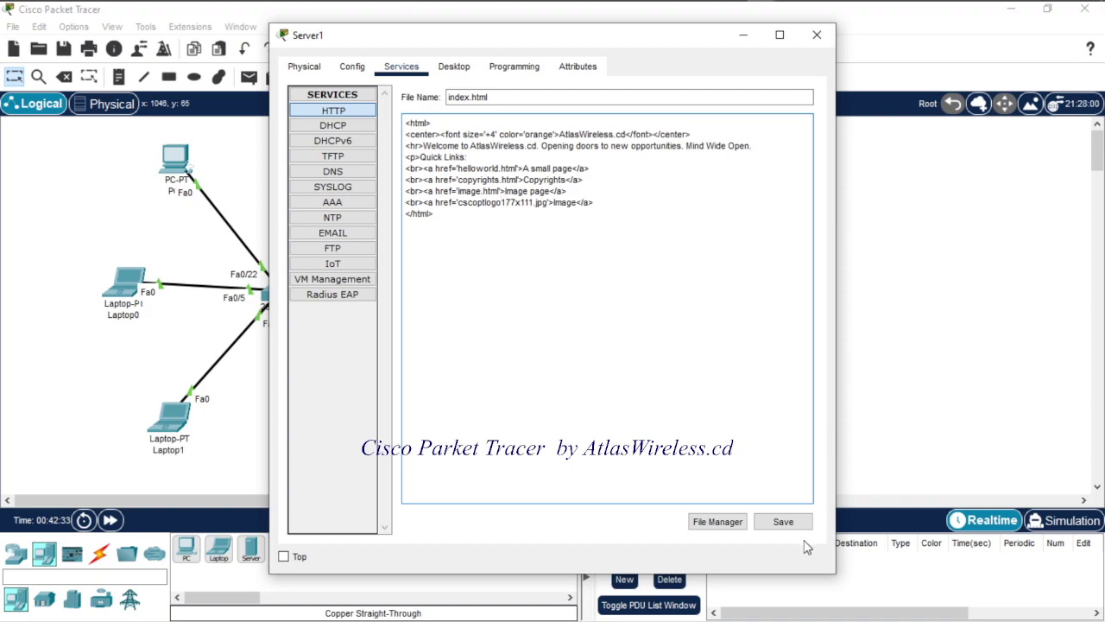
Save index.html over the existing file and close Server1's window.
left_click(795, 527)
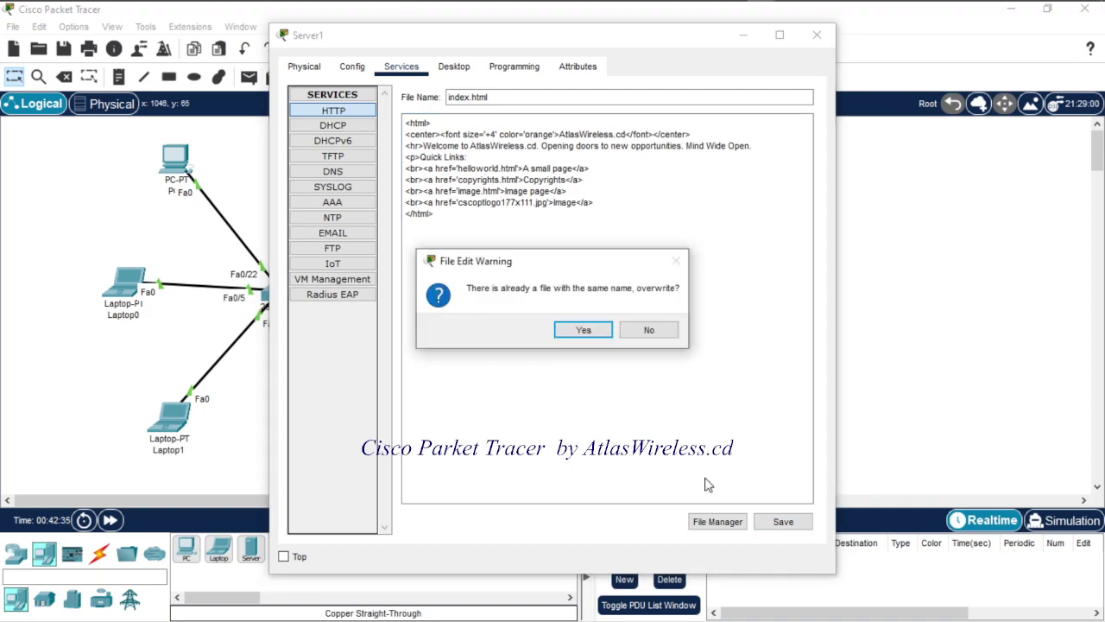
left_click(577, 334)
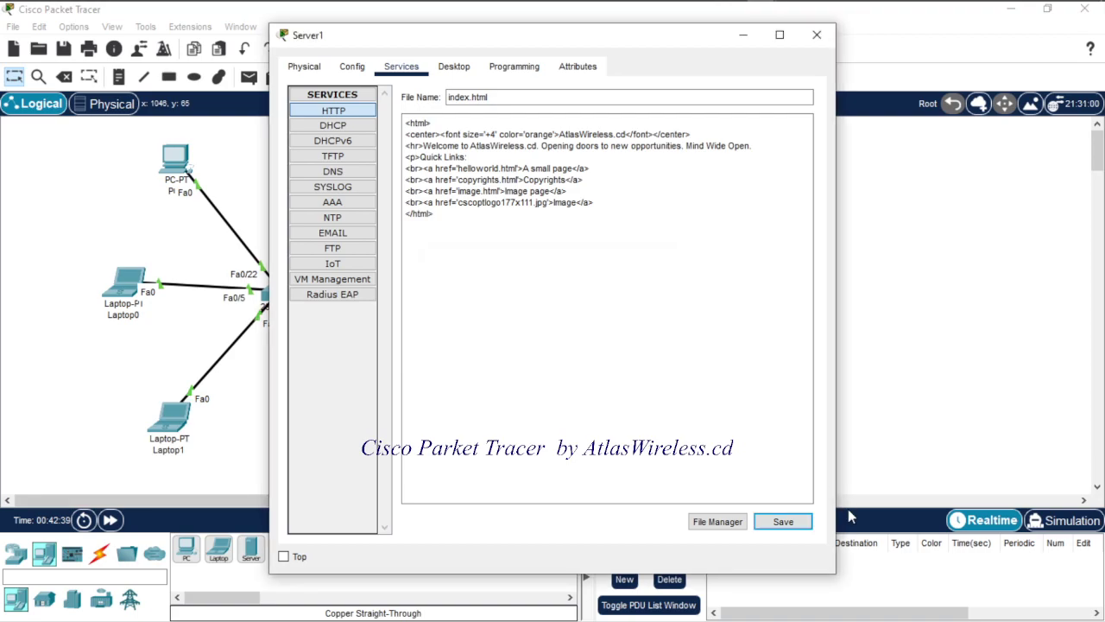
left_click(779, 523)
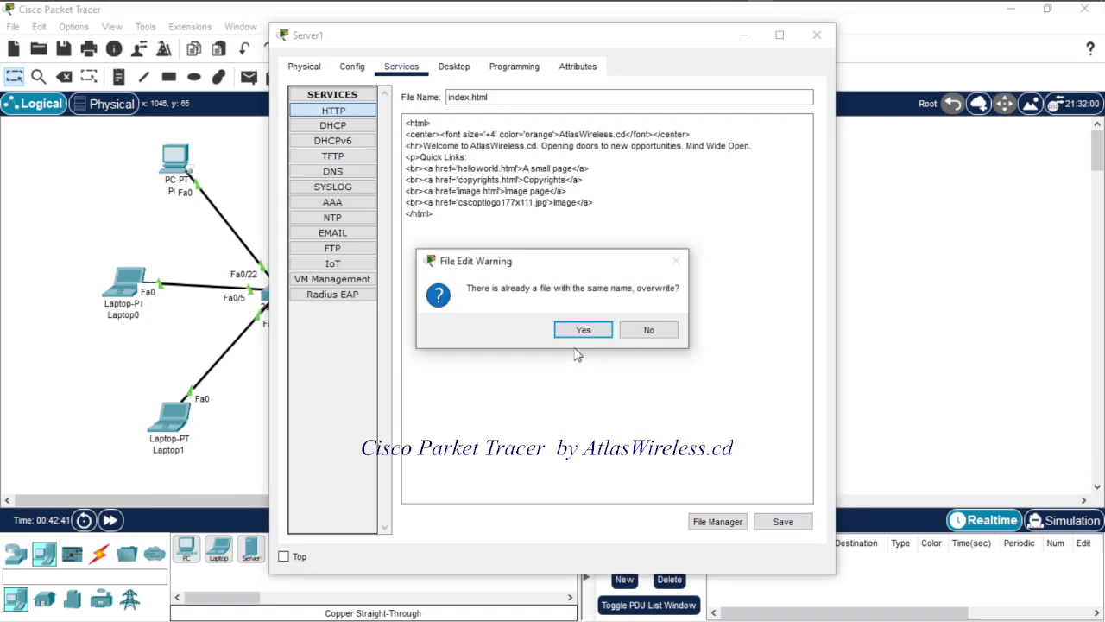
left_click(580, 331)
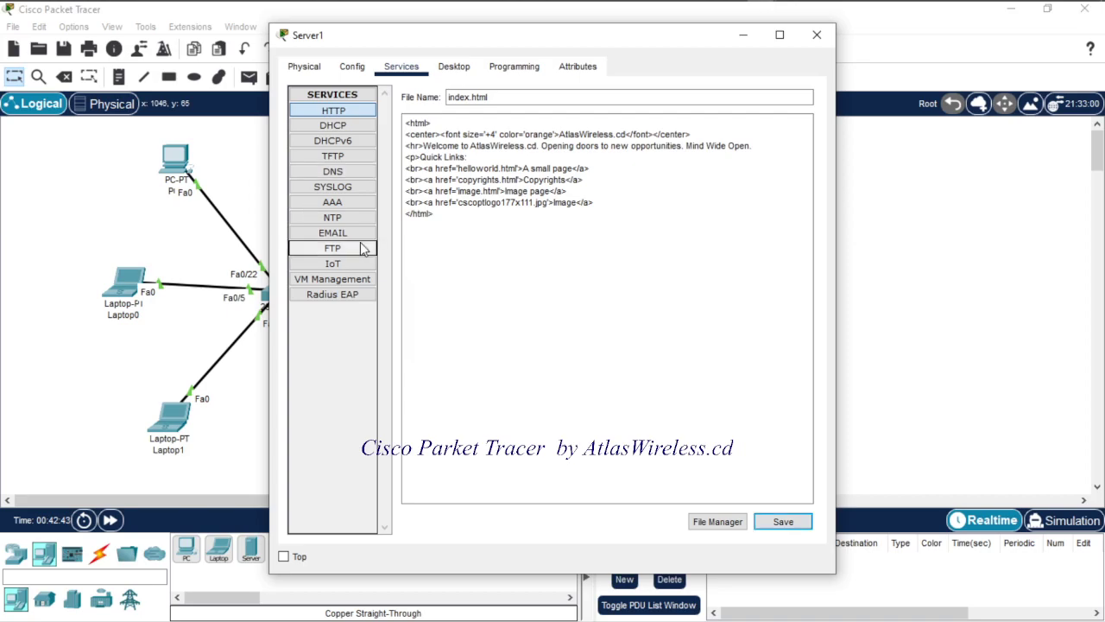
left_click(822, 39)
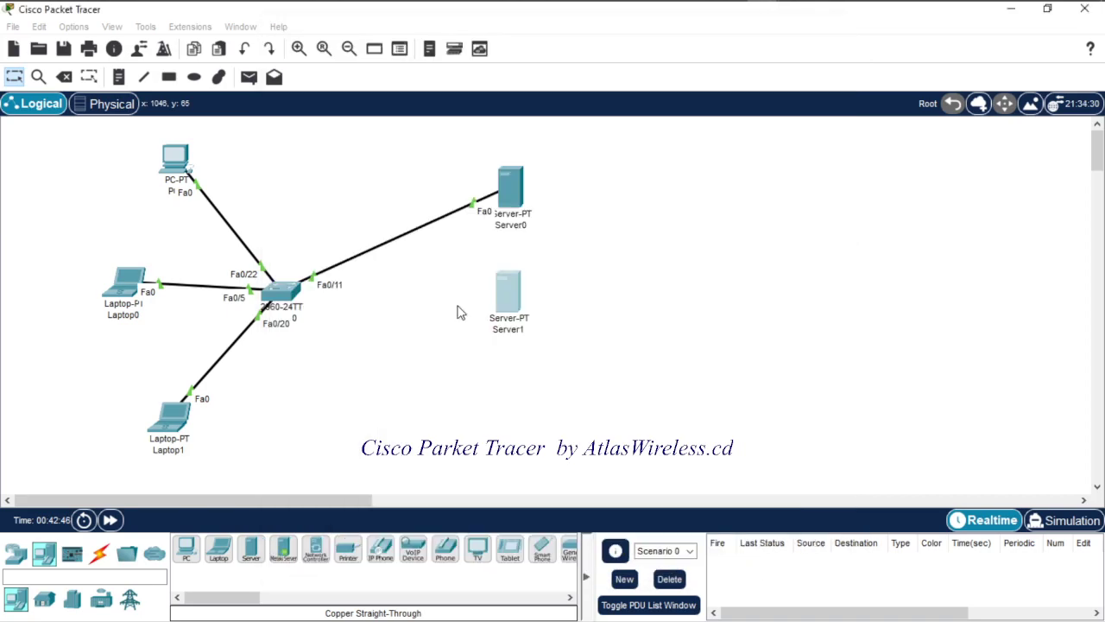
Reopen Server1 to check its HTTP service settings and file list, and close the window.
left_click(520, 306)
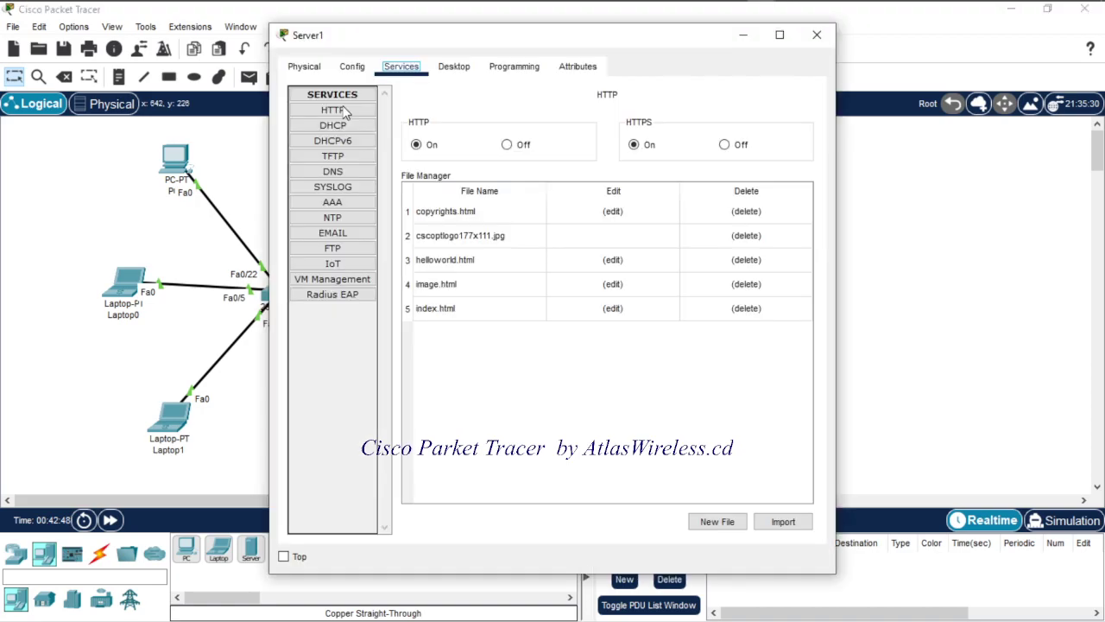
left_click(342, 111)
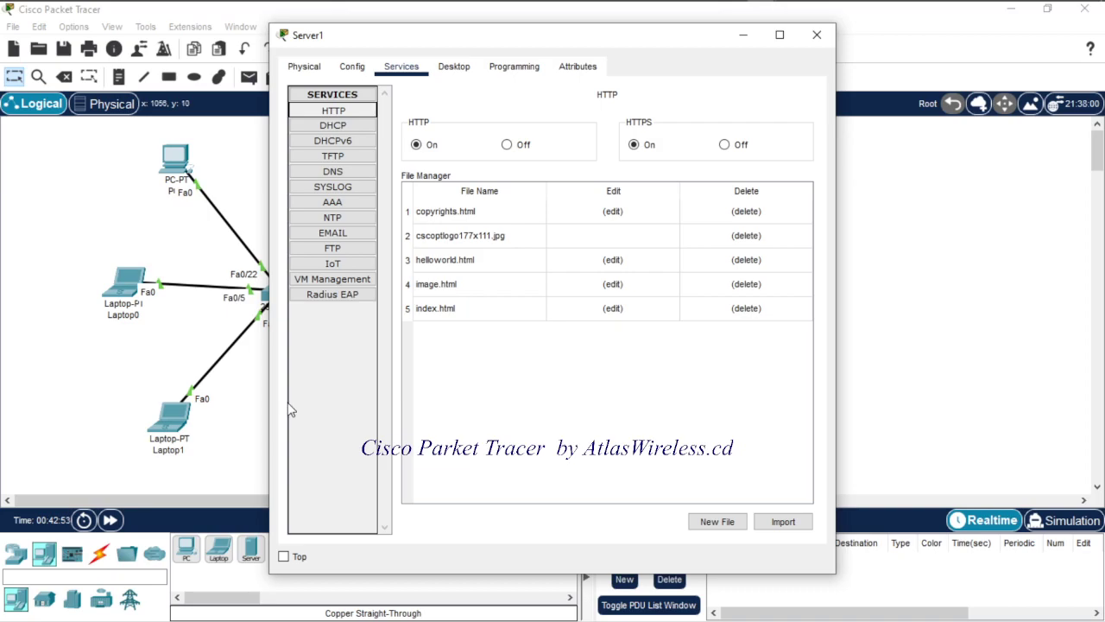
key("alt+F4")
Connect Server1's FastEthernet0 to the switch's FastEthernet0/19 with a copper straight-through cable and move Server1 farther below Server0.
left_click(99, 560)
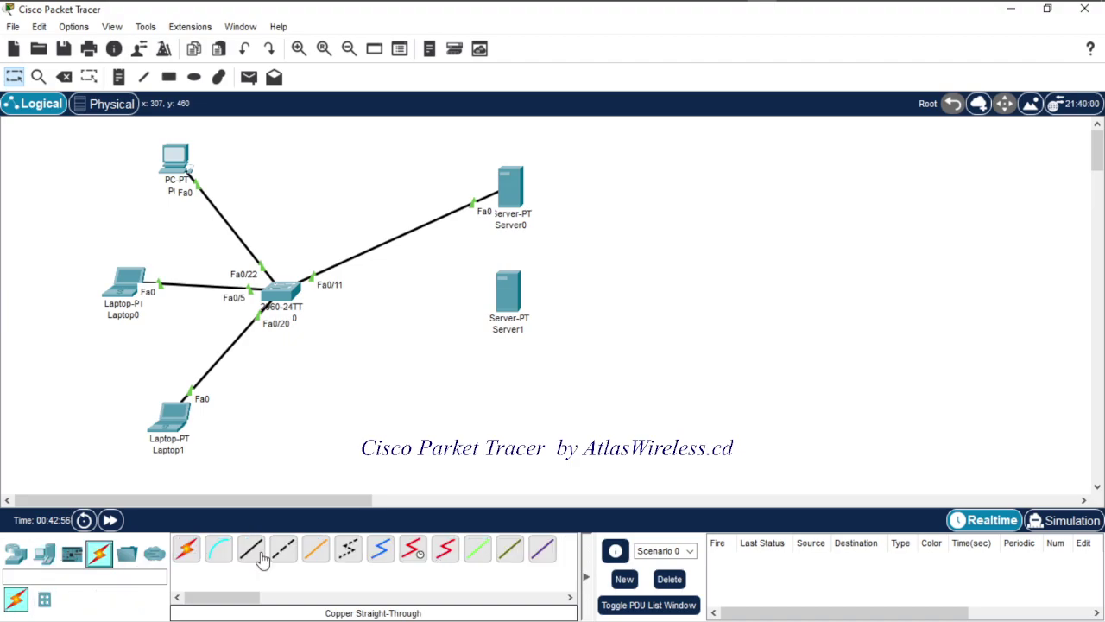
left_click(251, 550)
left_click(507, 287)
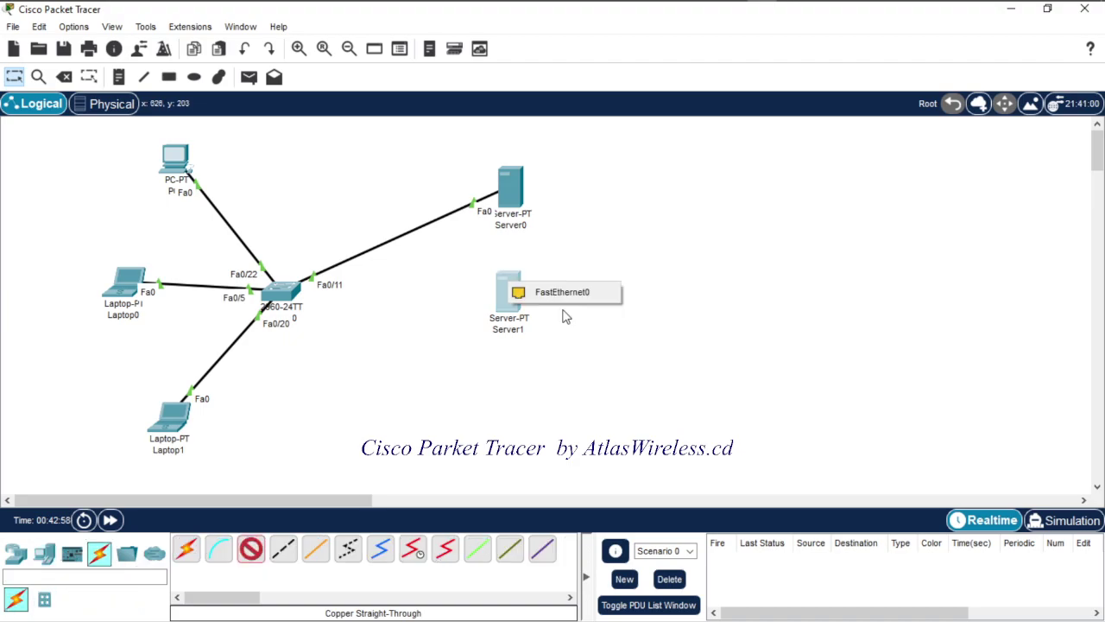
left_click(562, 291)
left_click(292, 294)
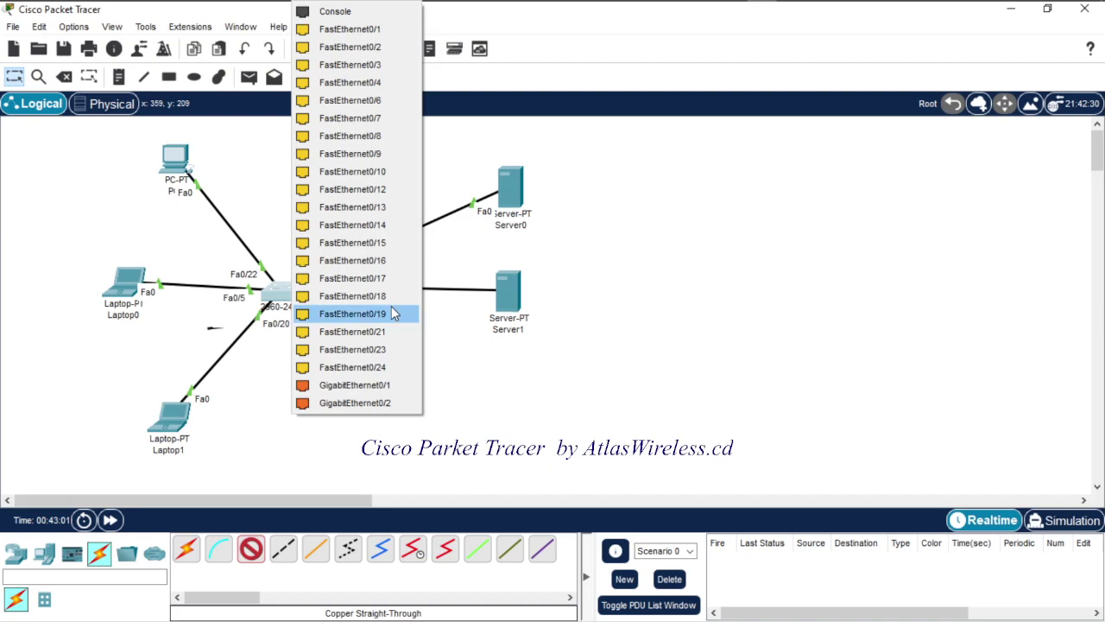
left_click(392, 313)
left_click_drag(518, 316, 537, 352)
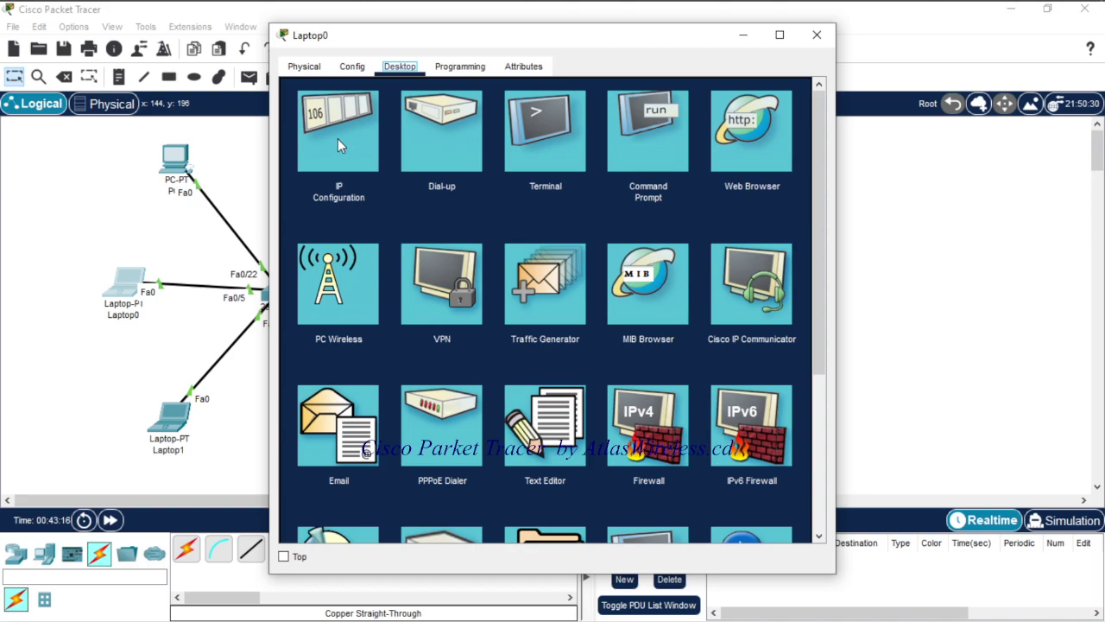
Open the IP Configuration on Laptop0 and the Web Browser on PC0.
left_click(337, 138)
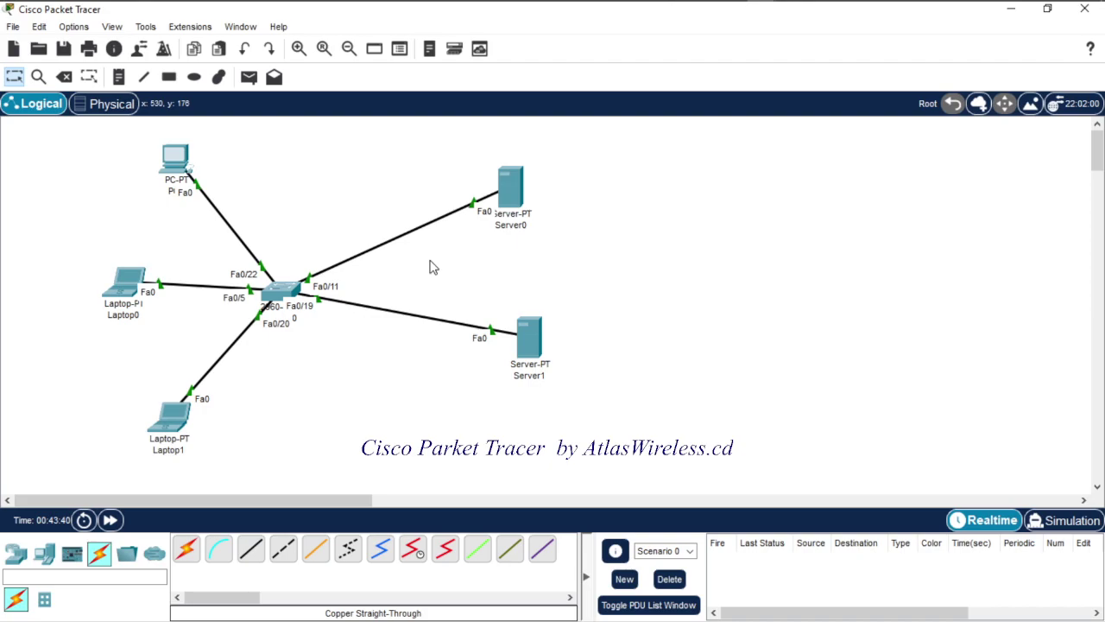
left_click(174, 158)
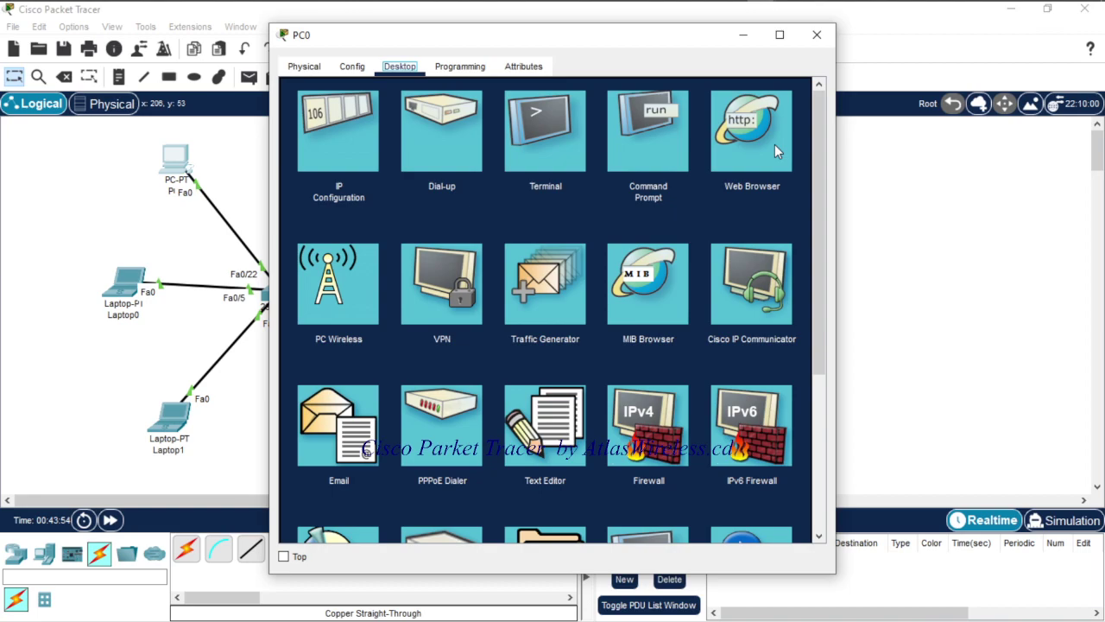
left_click(756, 138)
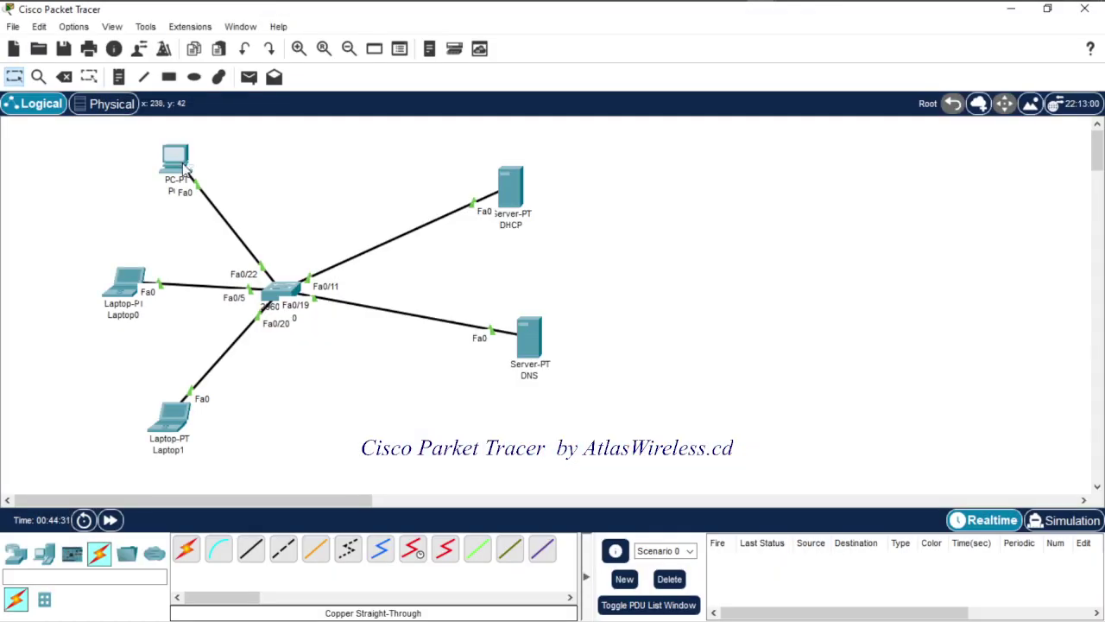
Bring PC0's window back to the front with its desktop applications showing.
left_click(175, 161)
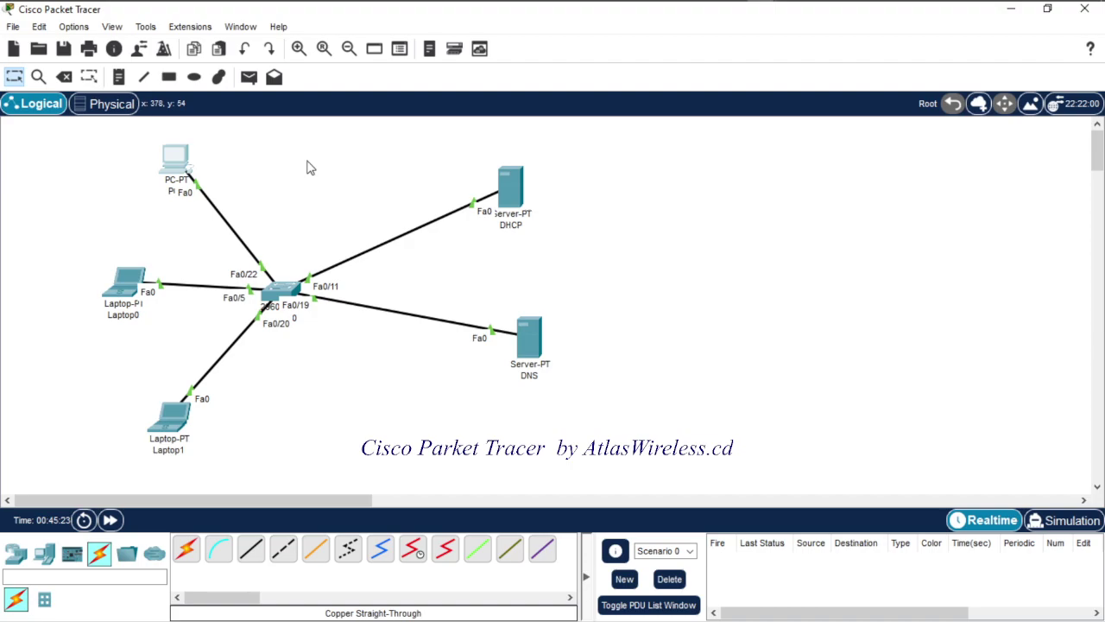
mouse_move(762, 11)
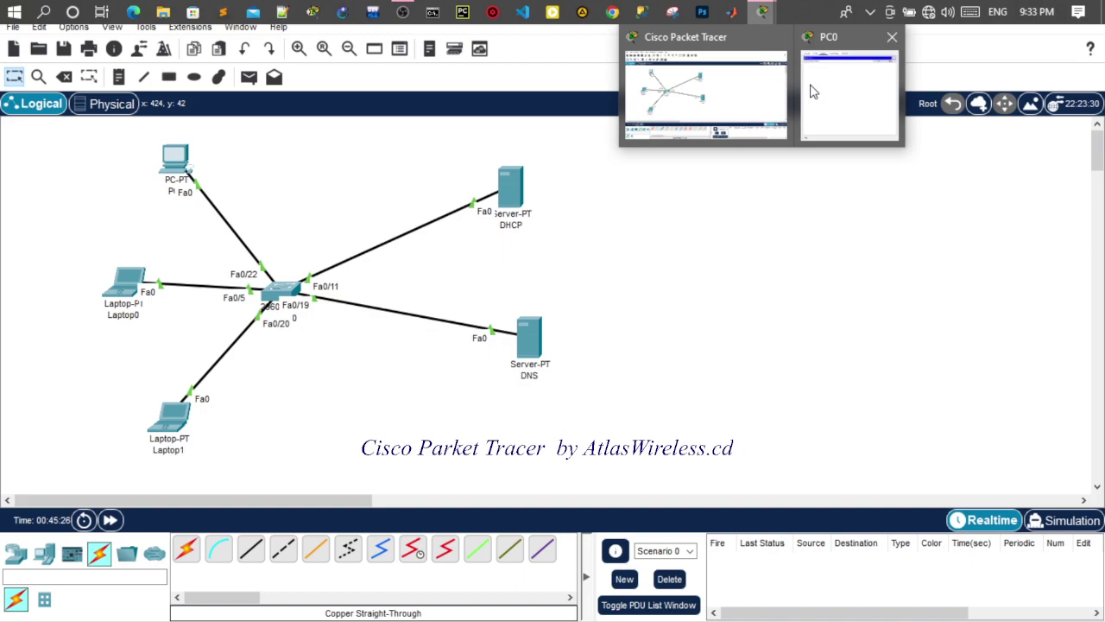
left_click(812, 92)
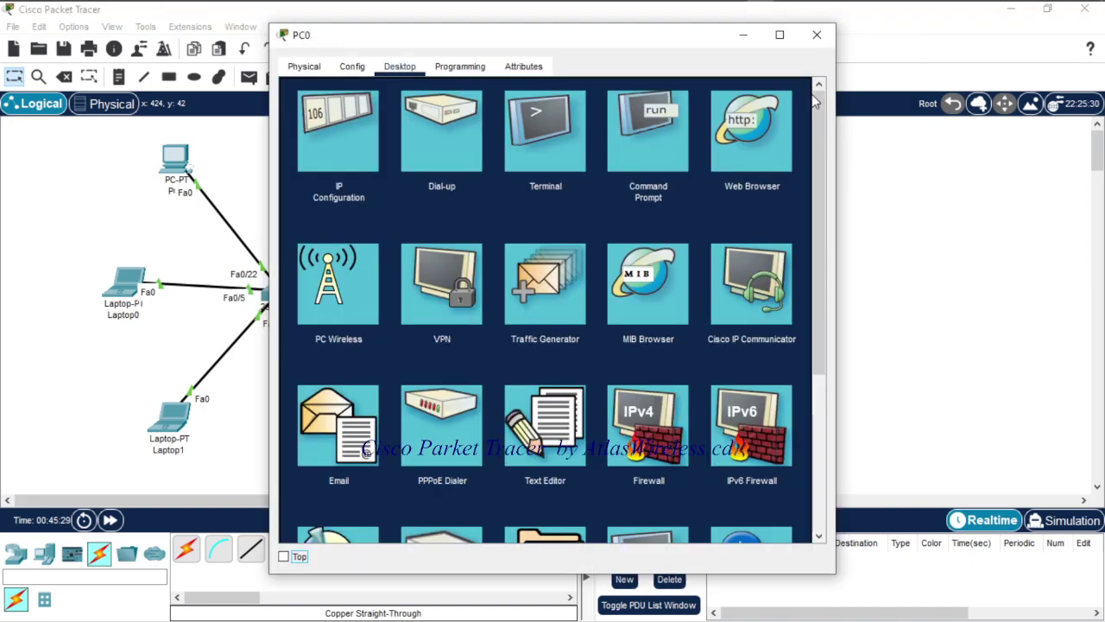